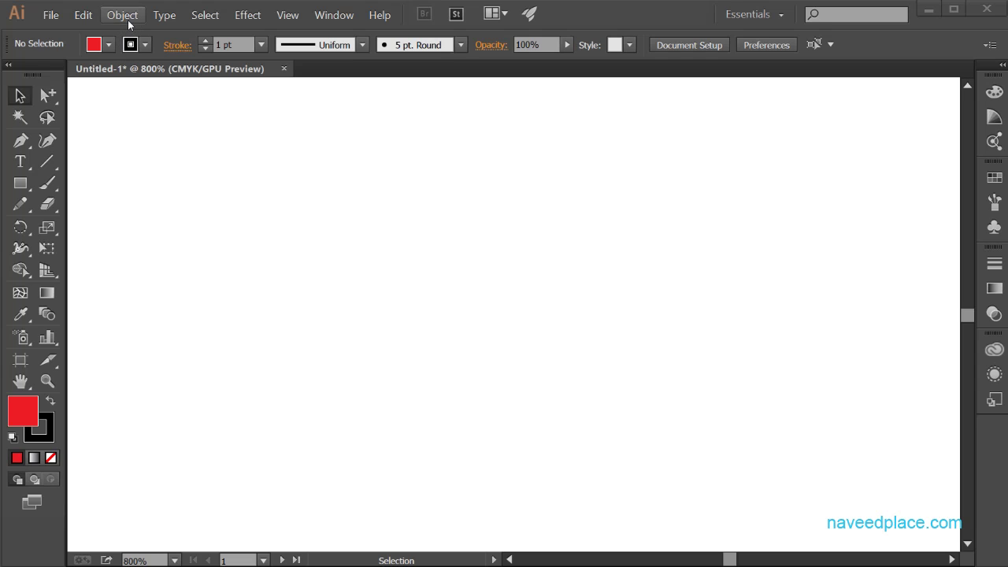
- Draw a red, black-outlined rectangle on the artboard and marquee-select it
drag(21, 183, 79, 181)
mouse_move(190, 198)
mouse_down()
mouse_move(224, 323)
mouse_move(508, 377)
mouse_up()
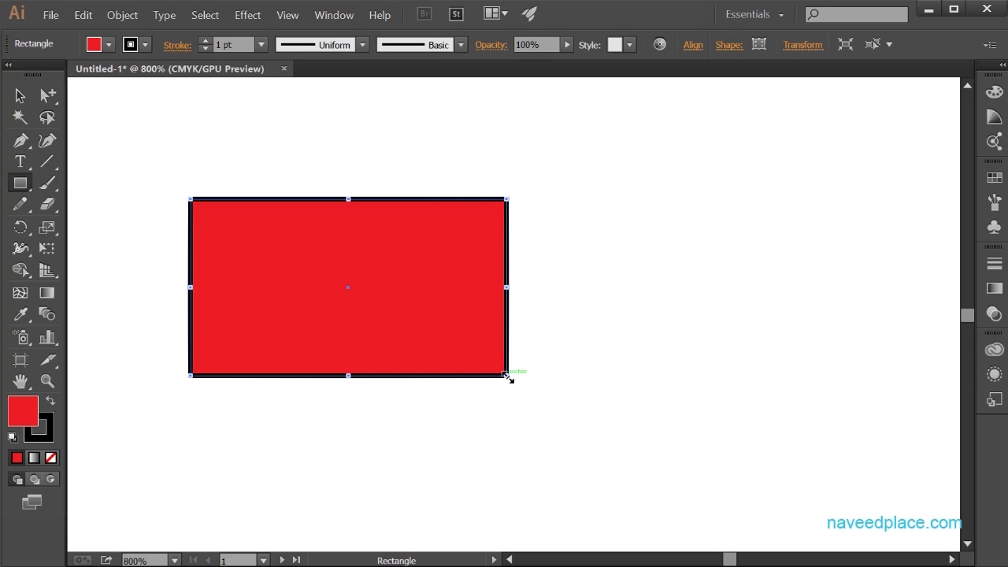
click(20, 95)
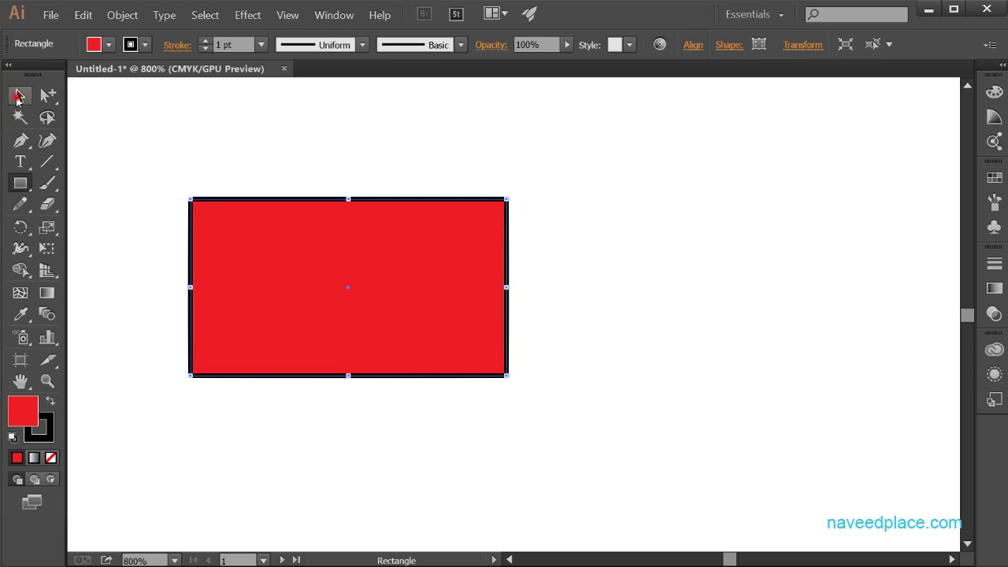
drag(143, 159, 605, 467)
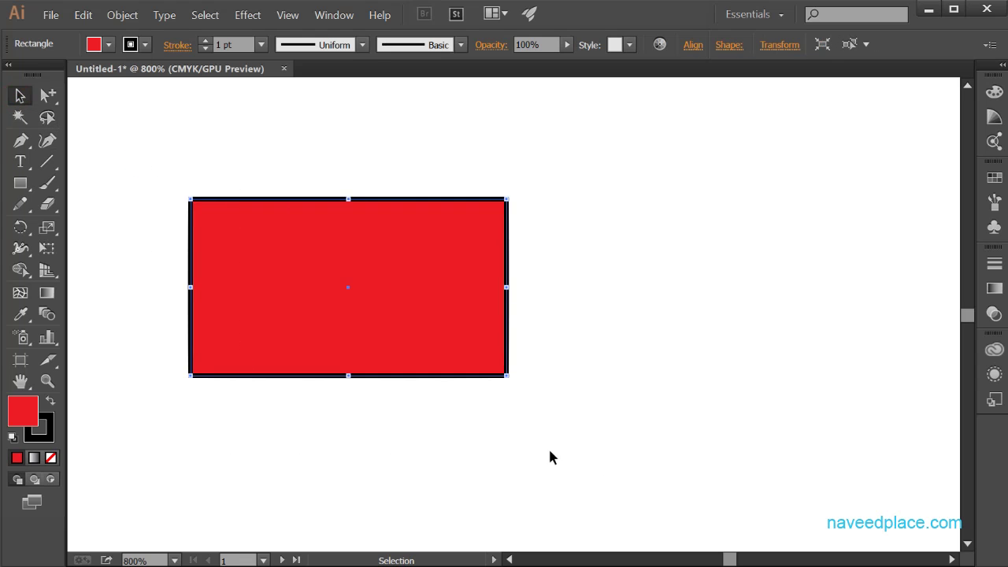
click(122, 14)
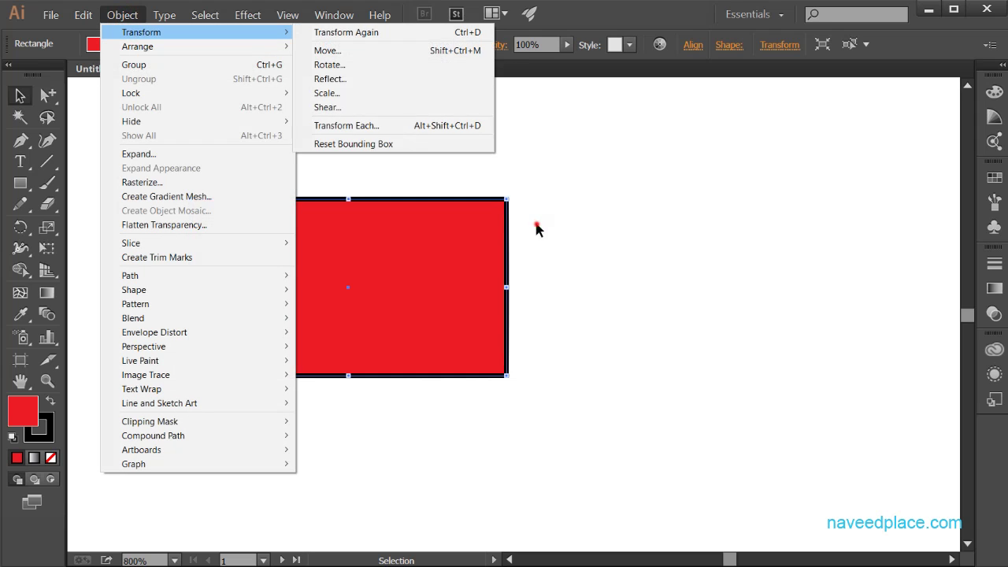
- Try a 4 pt horizontal offset in the Move dialog, then cancel it
click(446, 313)
click(408, 292)
click(122, 15)
mouse_move(130, 32)
click(371, 52)
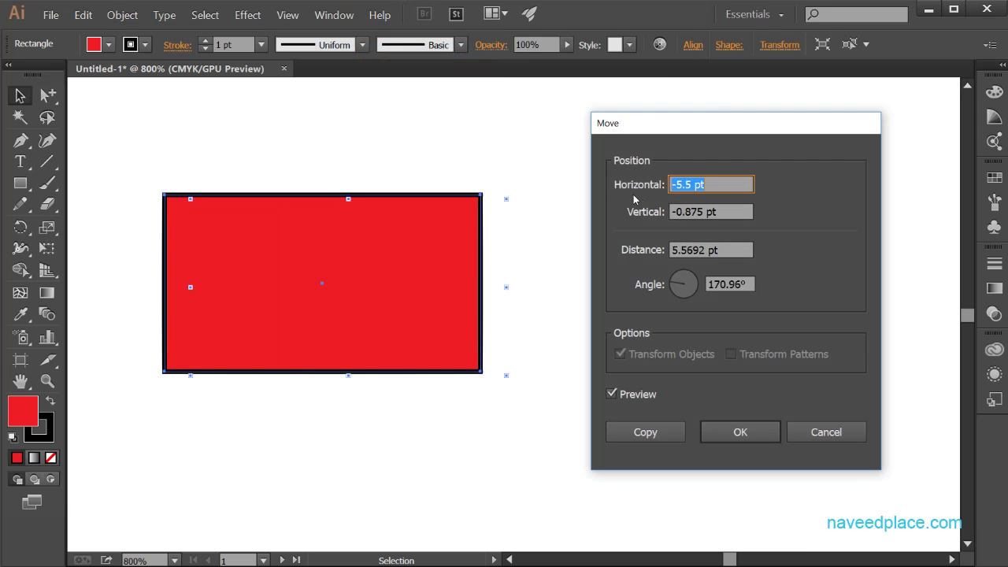
click(683, 184)
double_click(717, 185)
text(4)
key(Tab)
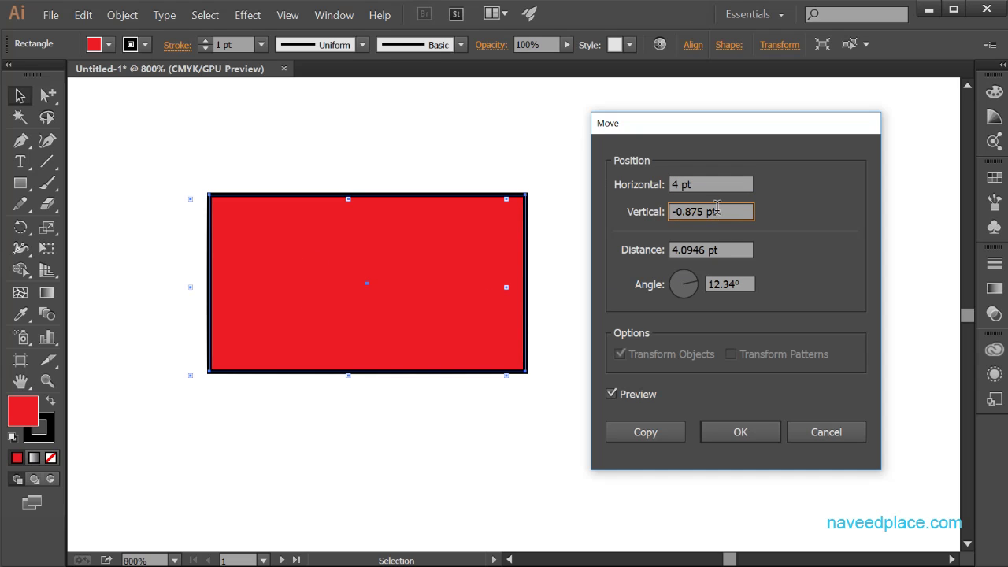
mouse_move(698, 288)
mouse_down()
mouse_move(683, 298)
mouse_move(675, 282)
mouse_move(699, 277)
mouse_up()
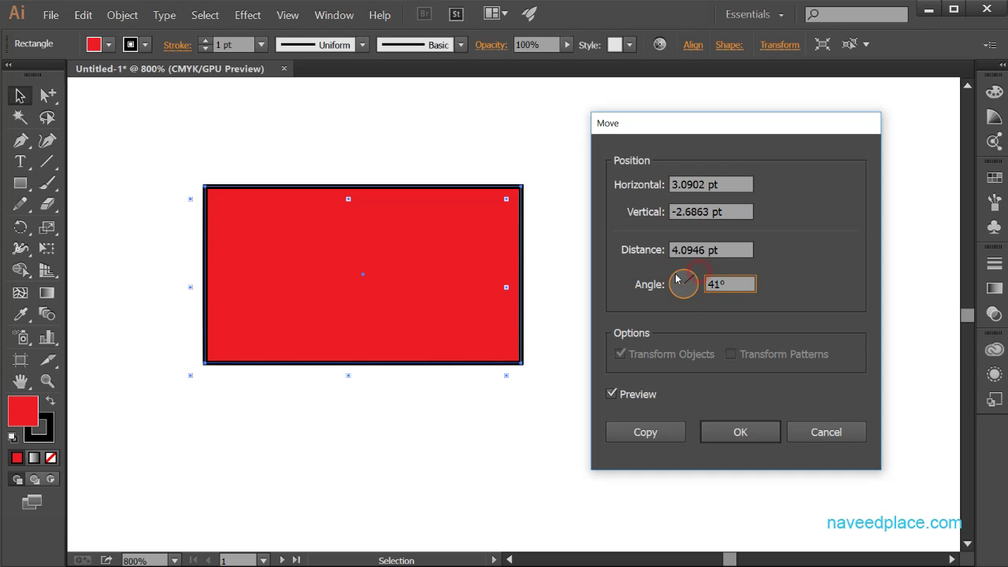
click(832, 433)
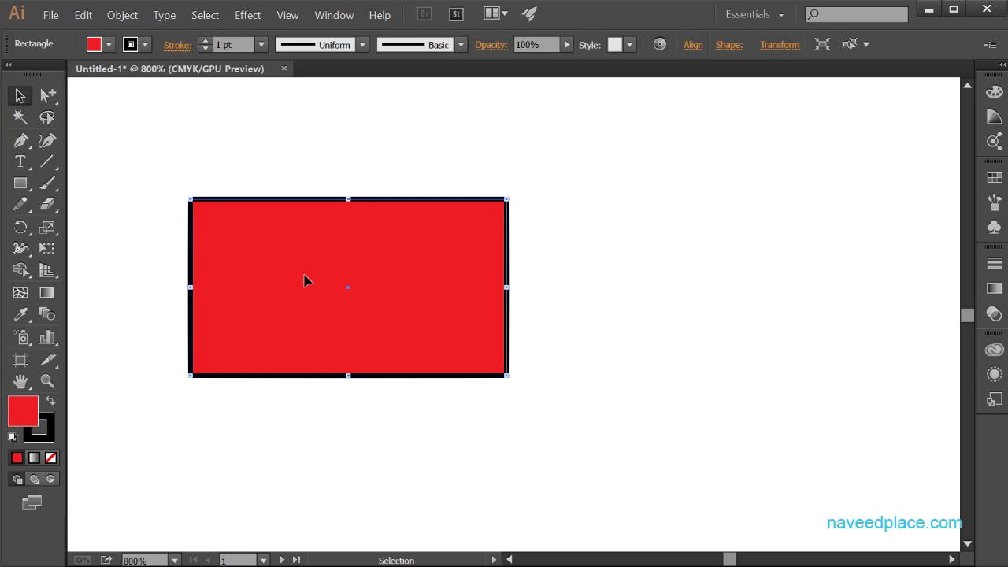
- Drag the red rectangle right and lower on the artboard
drag(311, 265, 547, 398)
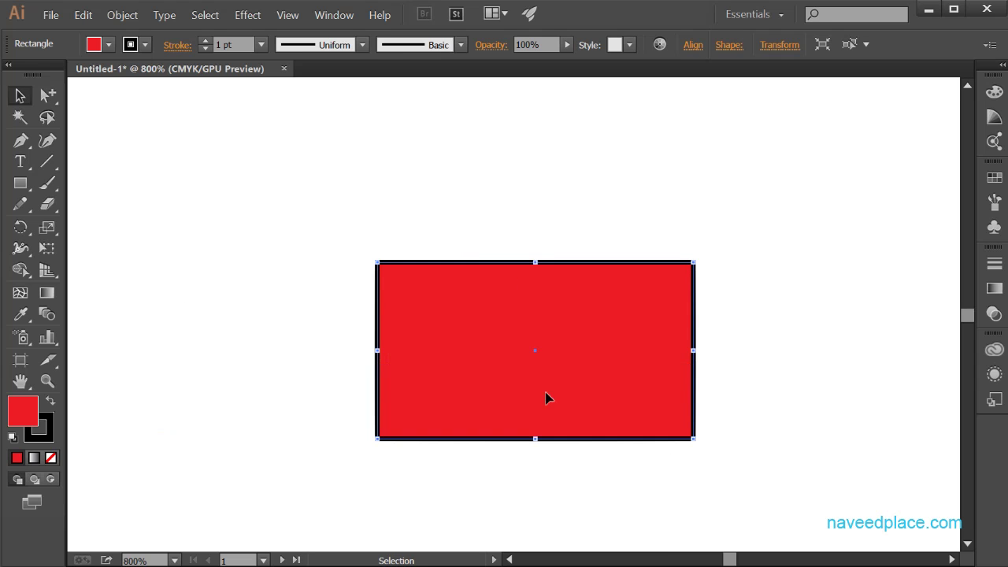
click(123, 17)
mouse_move(138, 32)
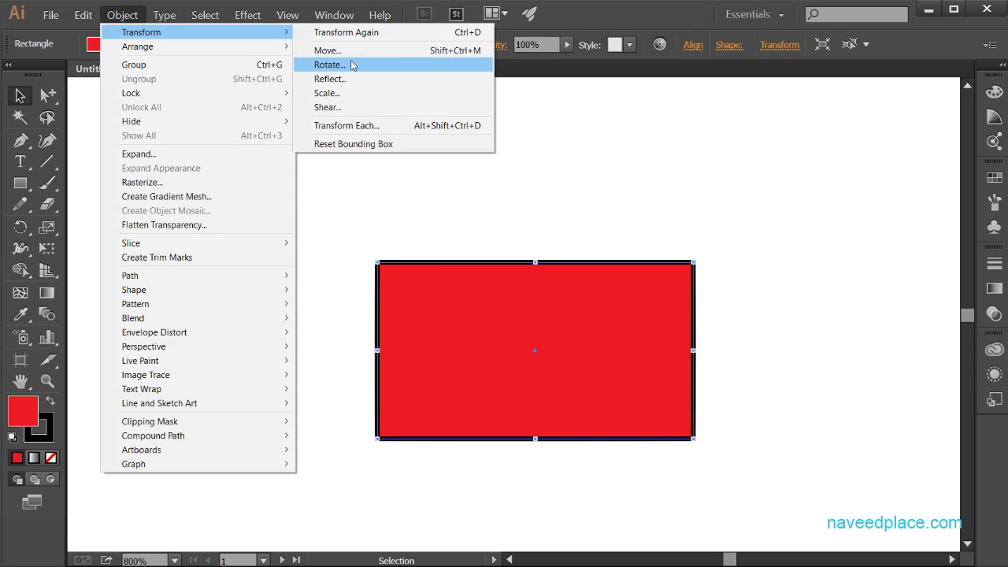
- Preview and cancel a Rotate dialog angle, then drag a corner to tilt the rectangle about -0.74°
click(325, 66)
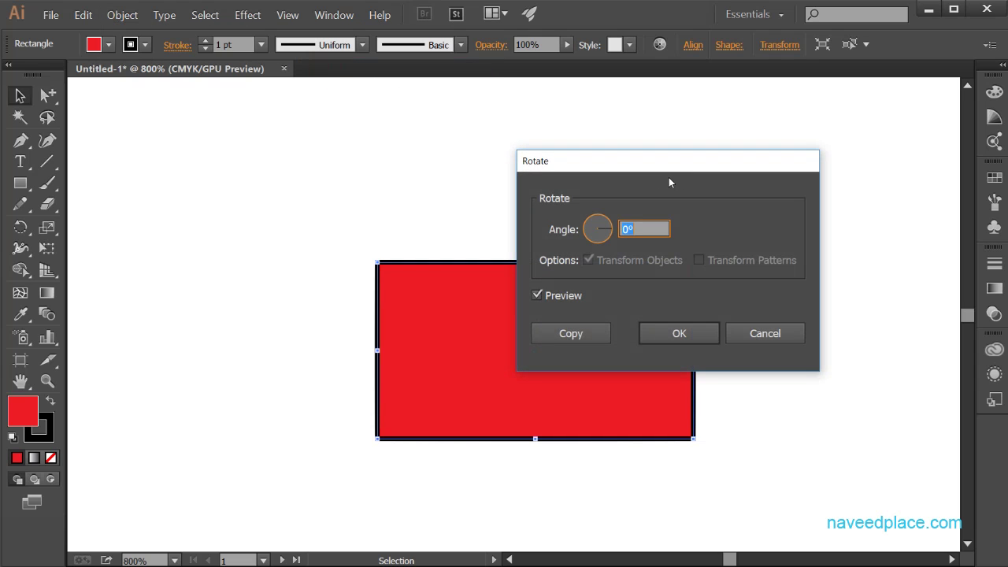
drag(662, 160, 758, 94)
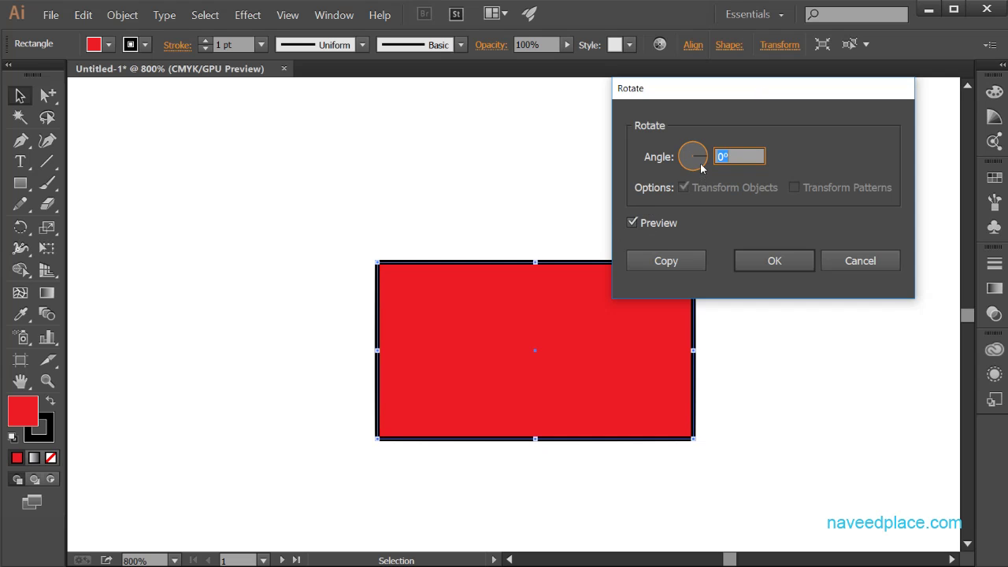
mouse_move(700, 163)
mouse_down()
mouse_move(693, 147)
mouse_move(685, 159)
mouse_move(695, 164)
mouse_up()
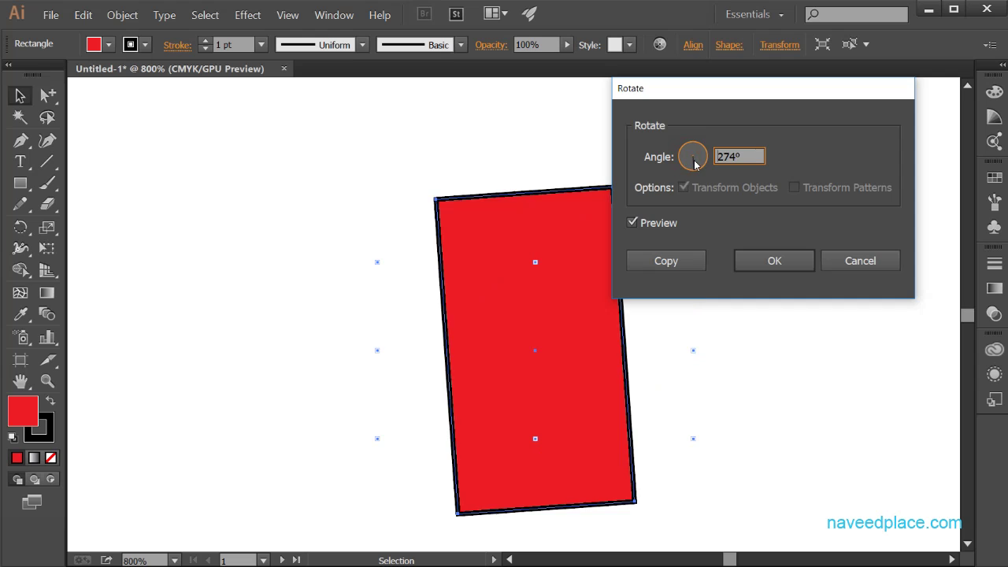
click(827, 263)
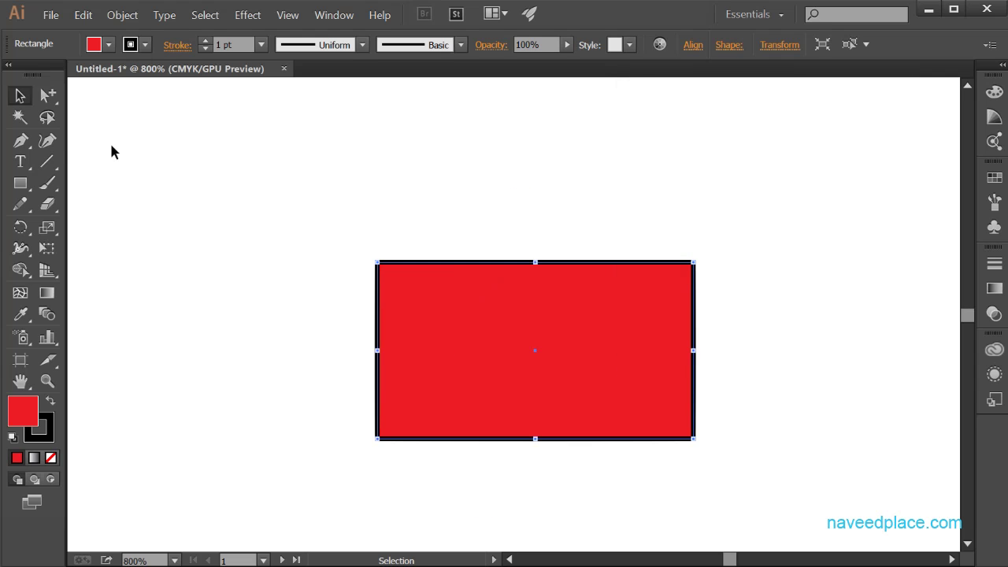
click(20, 100)
drag(699, 260, 724, 254)
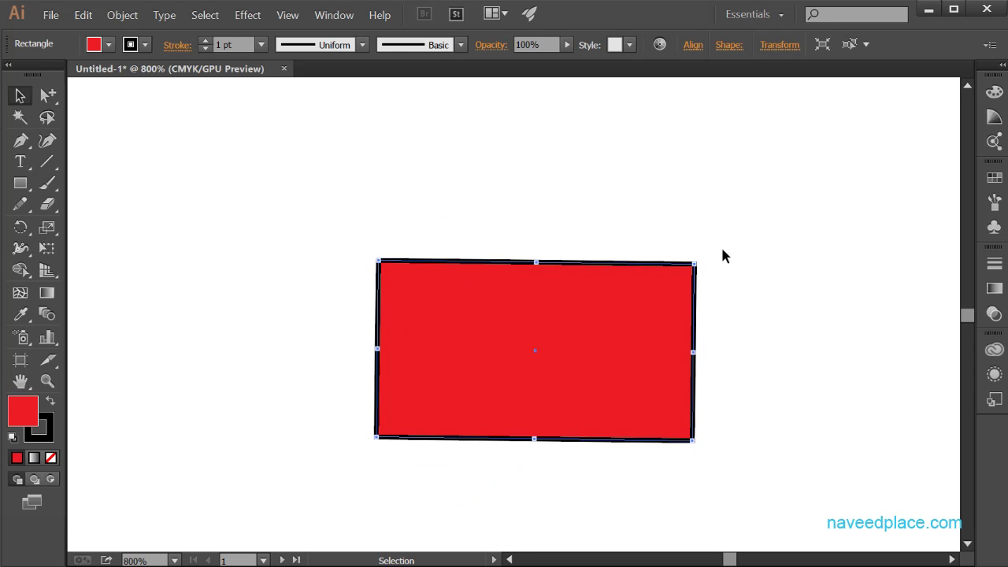
- Browse the Object menu and Rotate tool, then reselect the tilted rectangle for the Object menu
click(112, 21)
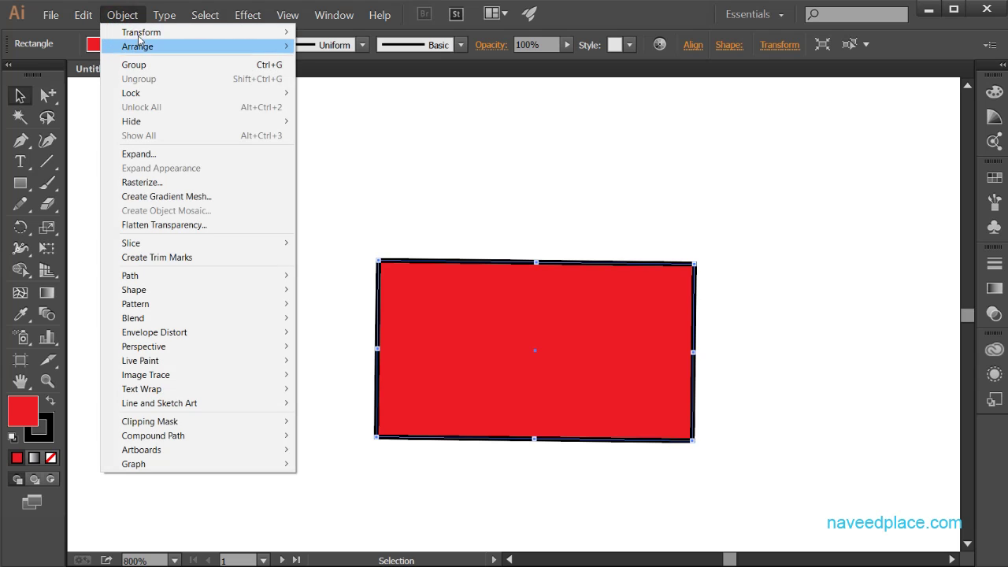
mouse_move(134, 33)
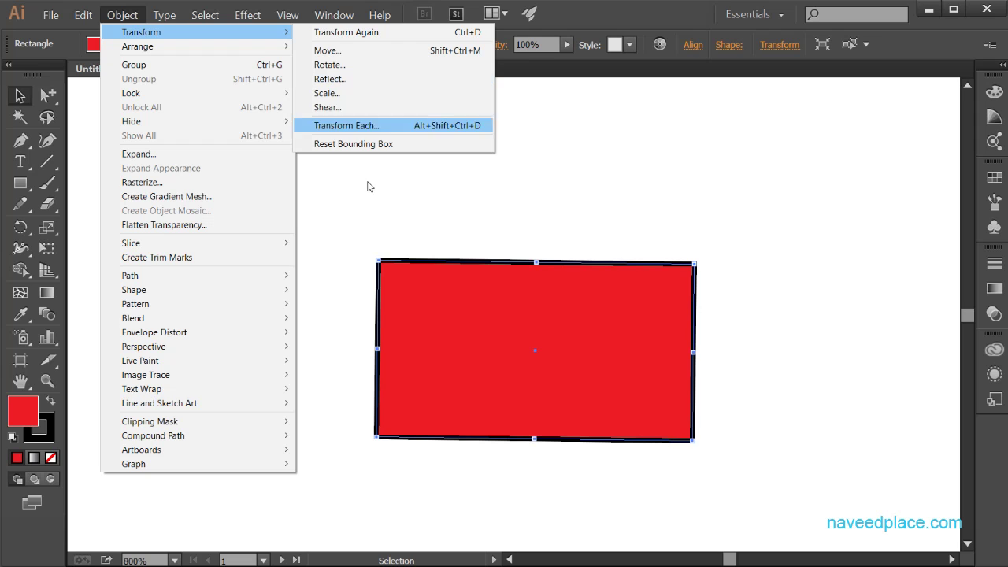
click(372, 216)
click(19, 227)
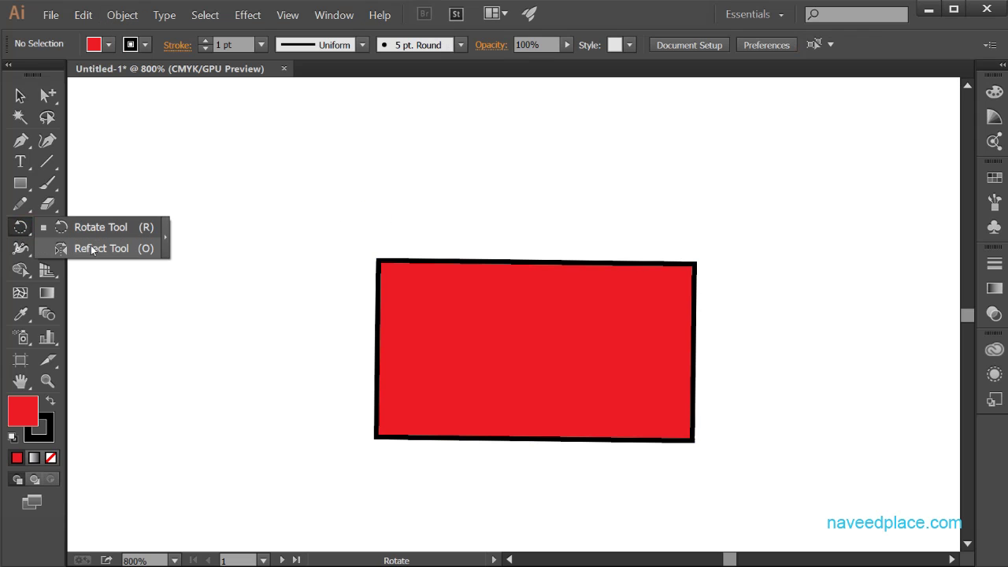
click(122, 15)
click(479, 208)
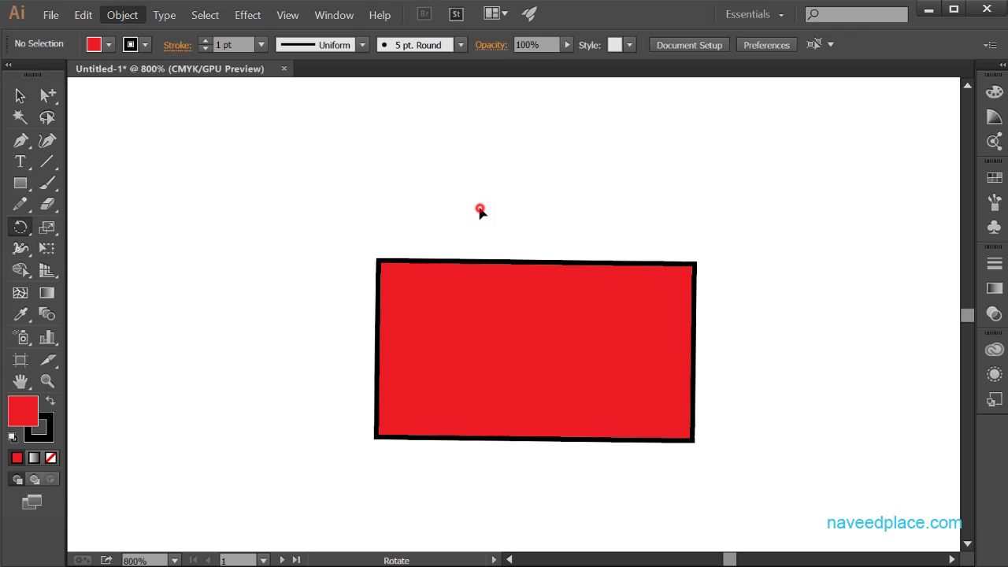
click(20, 95)
click(407, 293)
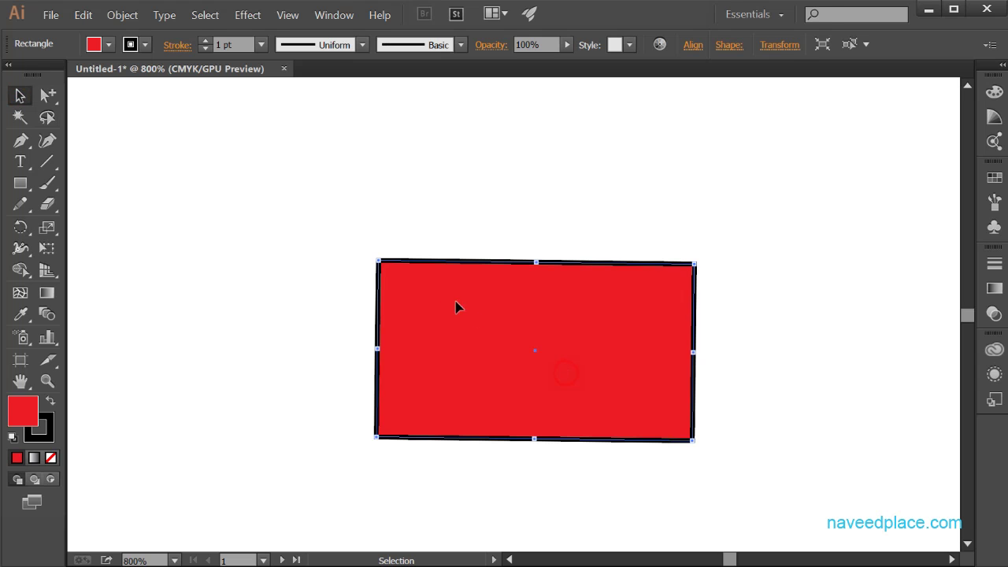
click(126, 17)
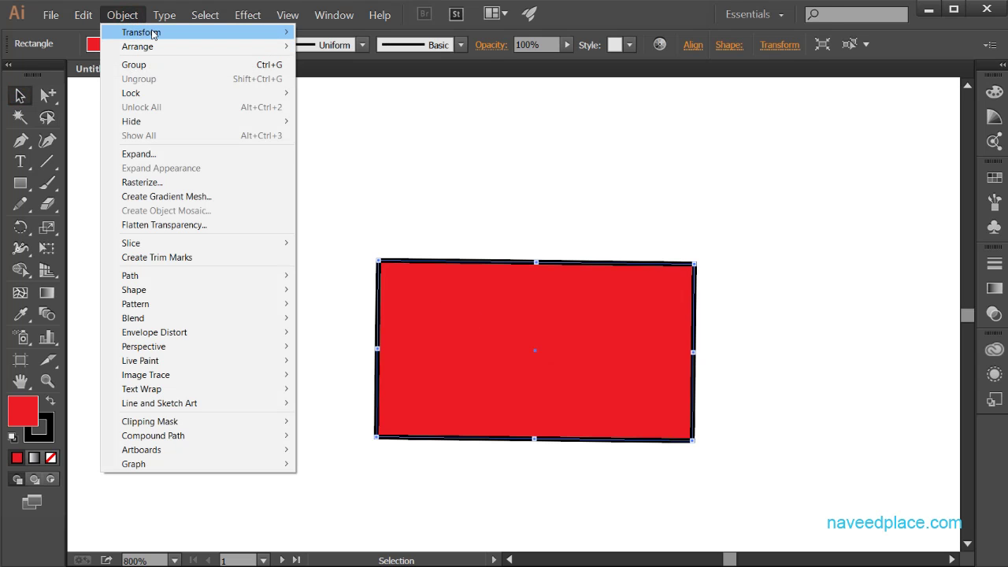
mouse_move(262, 35)
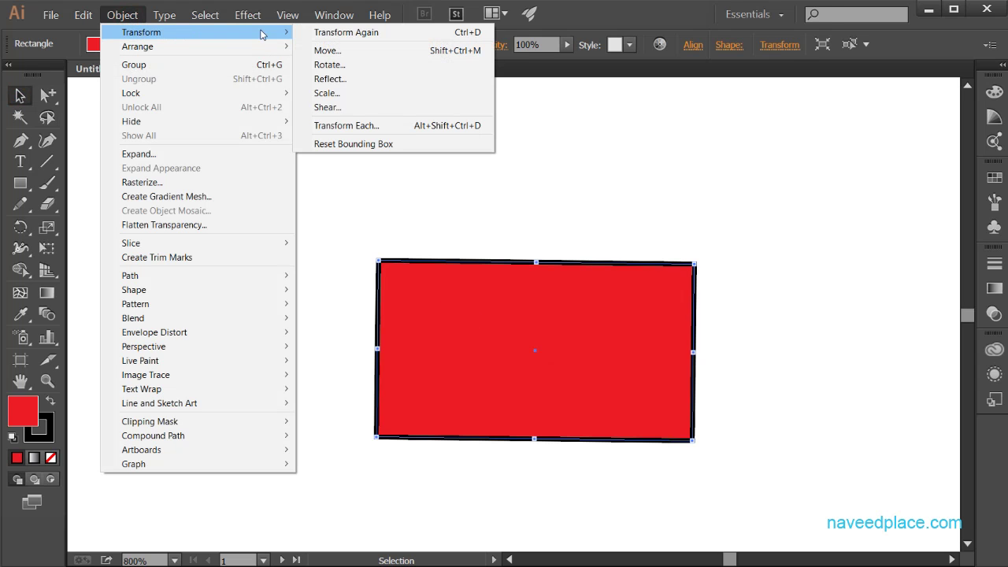
click(367, 80)
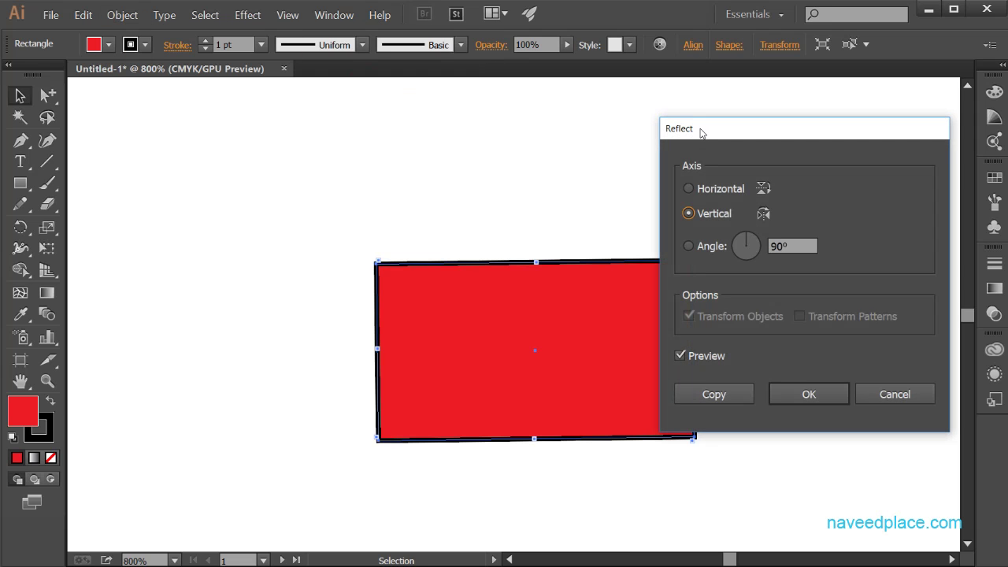
drag(701, 132, 750, 132)
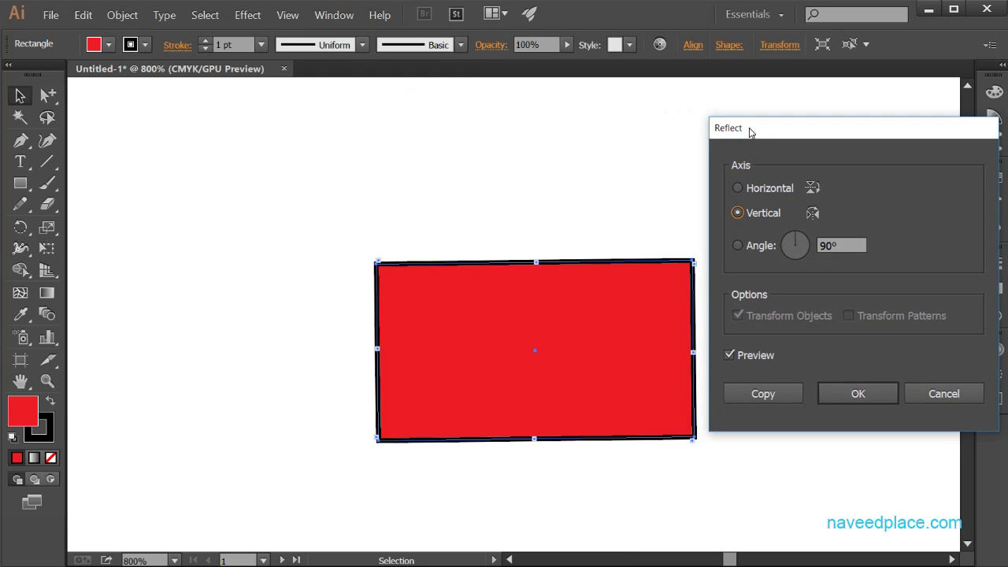
click(738, 245)
mouse_move(783, 246)
mouse_down()
mouse_move(794, 257)
mouse_move(777, 248)
mouse_up()
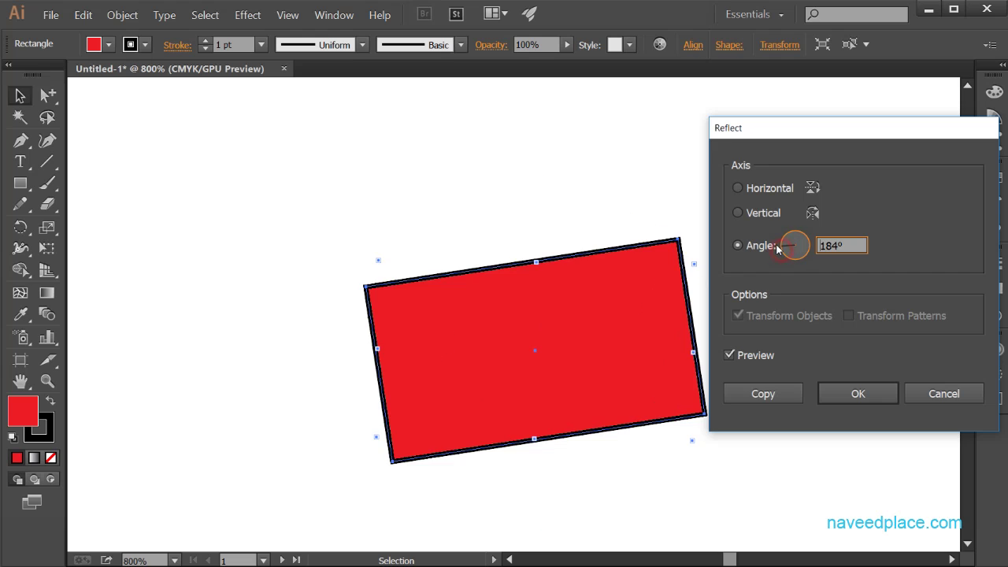
click(750, 211)
click(753, 189)
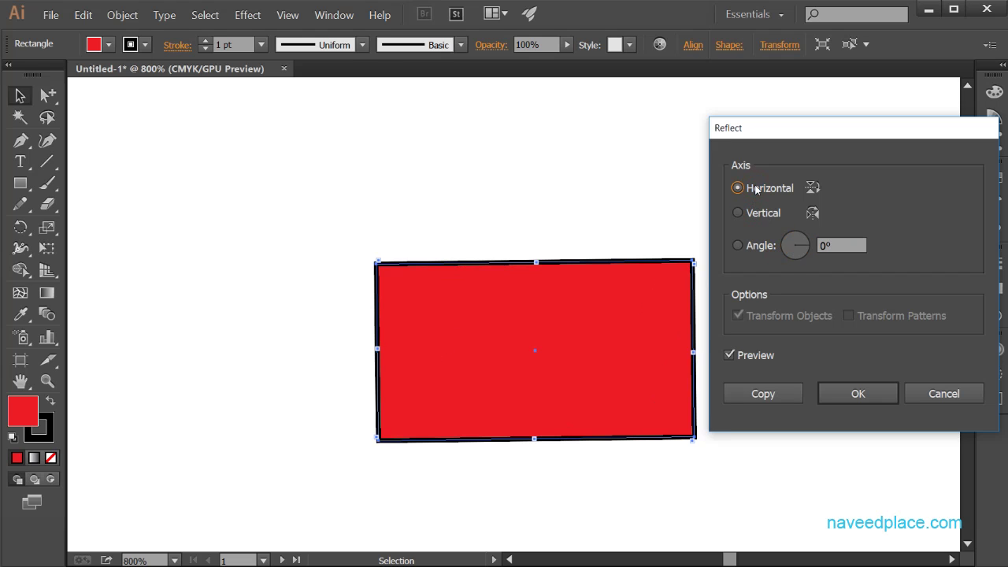
click(754, 245)
click(917, 394)
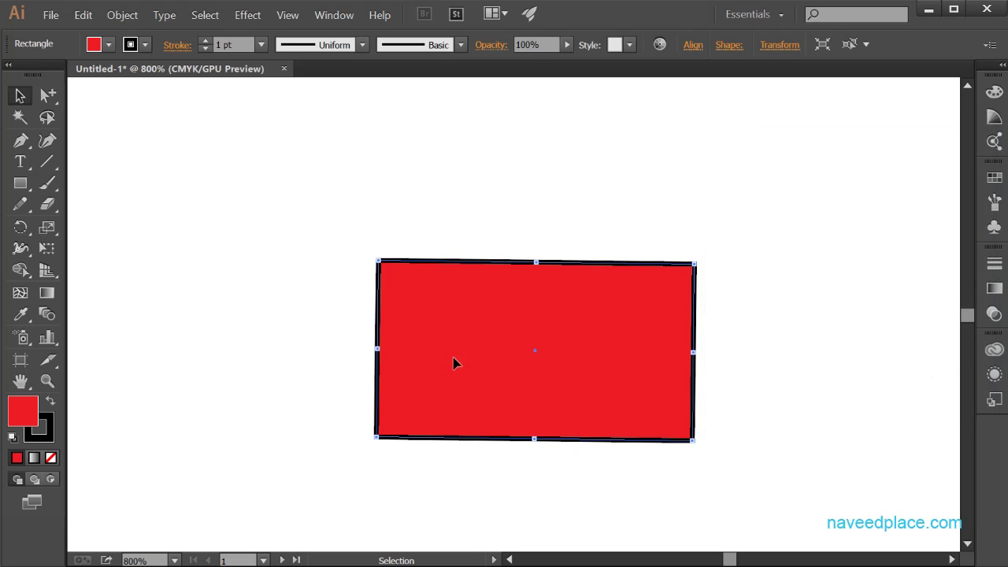
- Scale the rectangle non-uniformly to 150% horizontal, then undo it
click(122, 15)
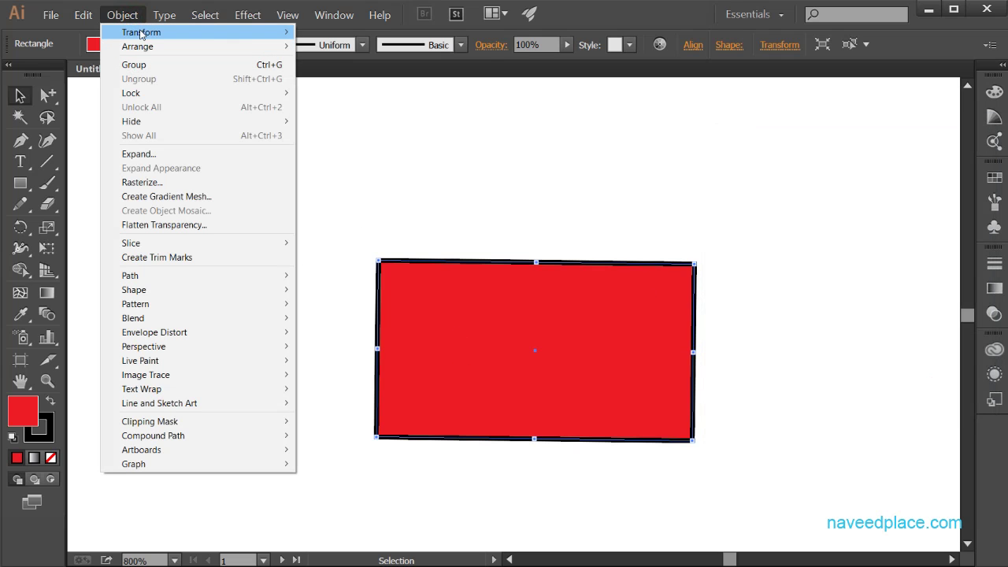
mouse_move(146, 33)
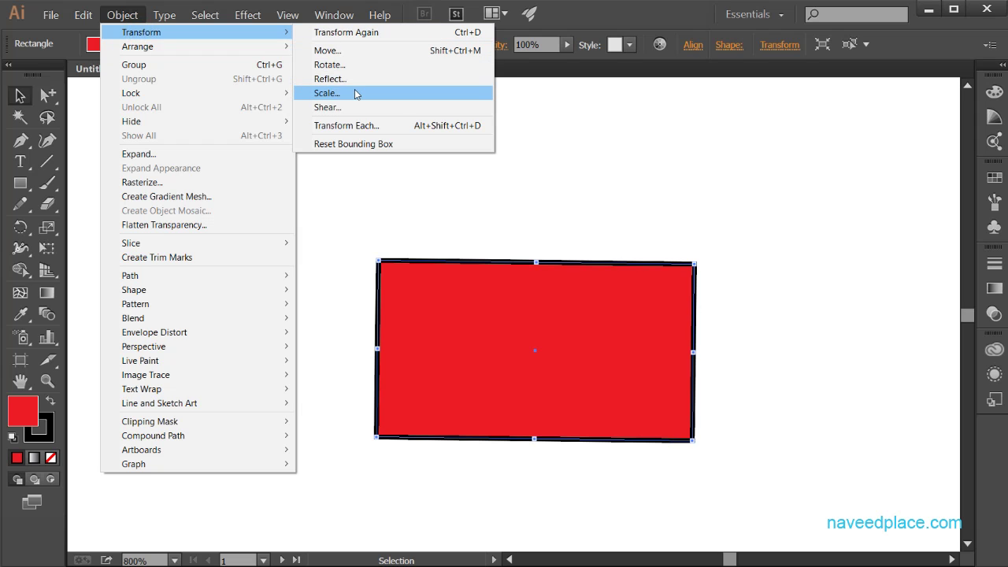
click(326, 93)
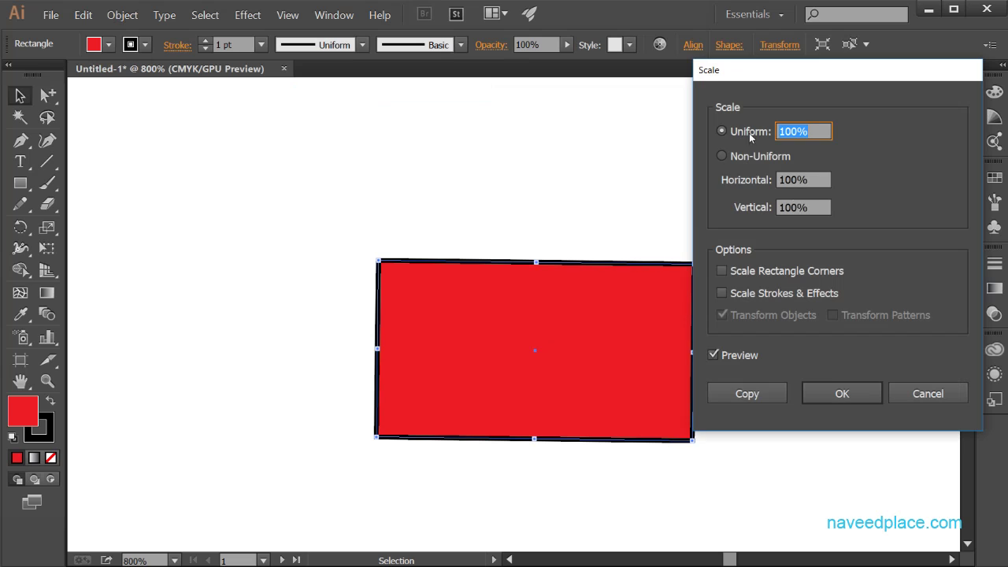
click(803, 181)
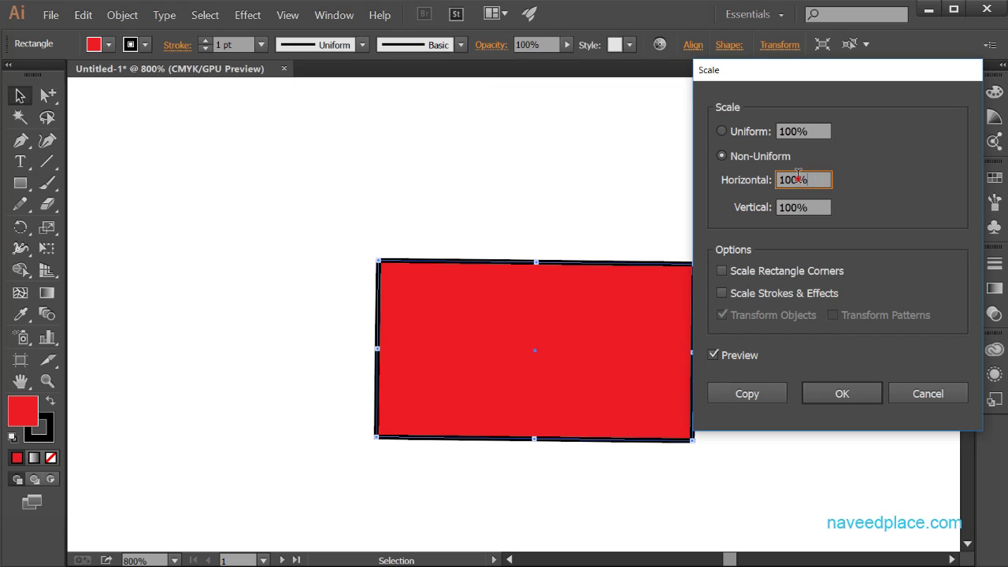
drag(797, 180, 726, 181)
text(150)
click(835, 394)
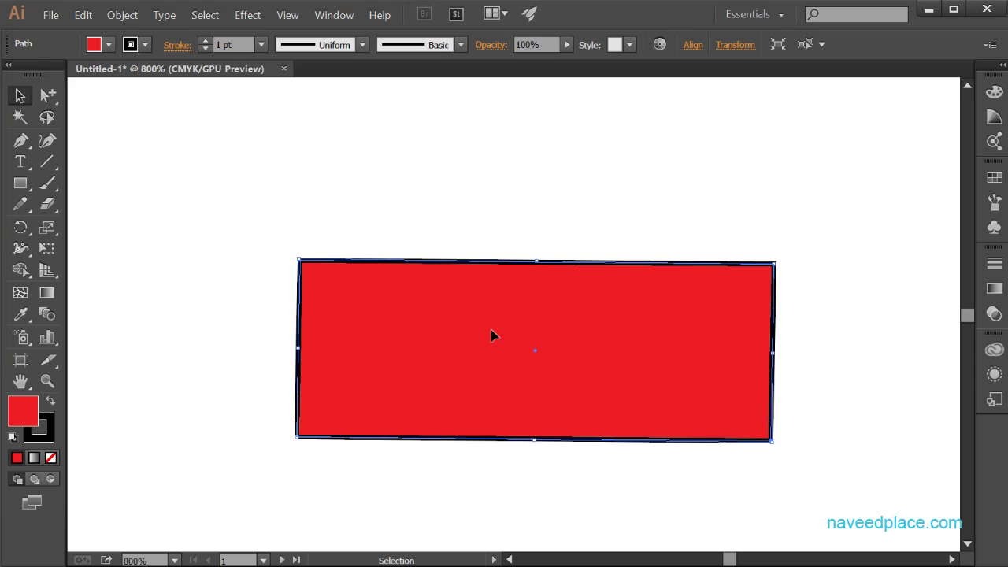
key(ctrl+z)
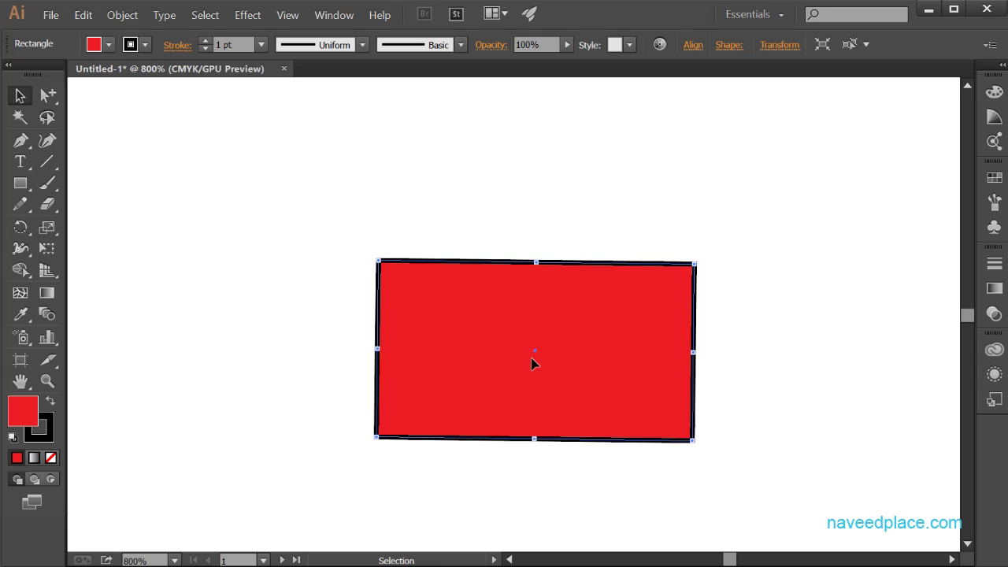
- Move the rectangle up-left and stretch it to about 72.73 × 46.22 pt
drag(531, 363, 295, 280)
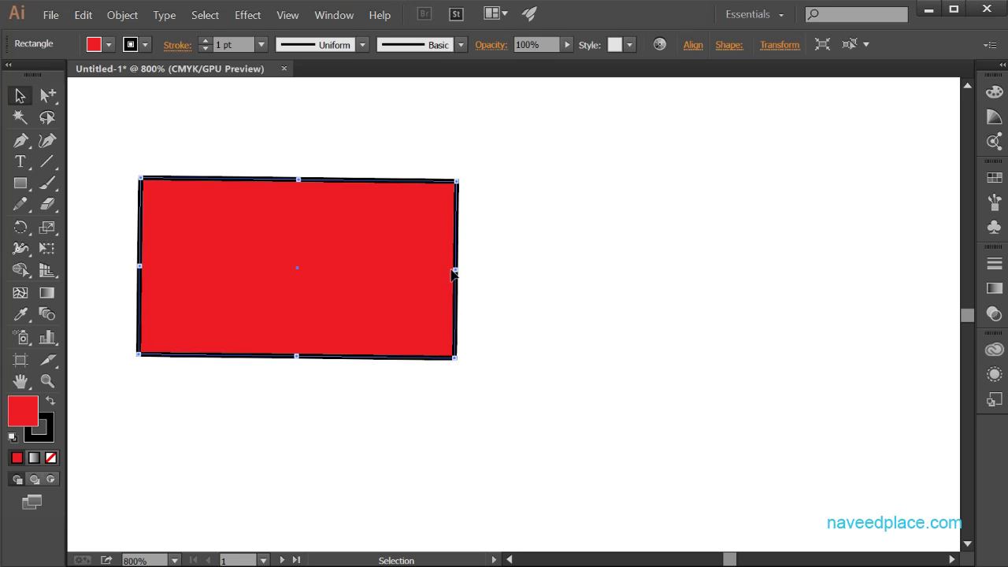
drag(461, 276, 484, 270)
mouse_move(311, 362)
mouse_down()
mouse_move(307, 452)
mouse_move(310, 372)
mouse_up()
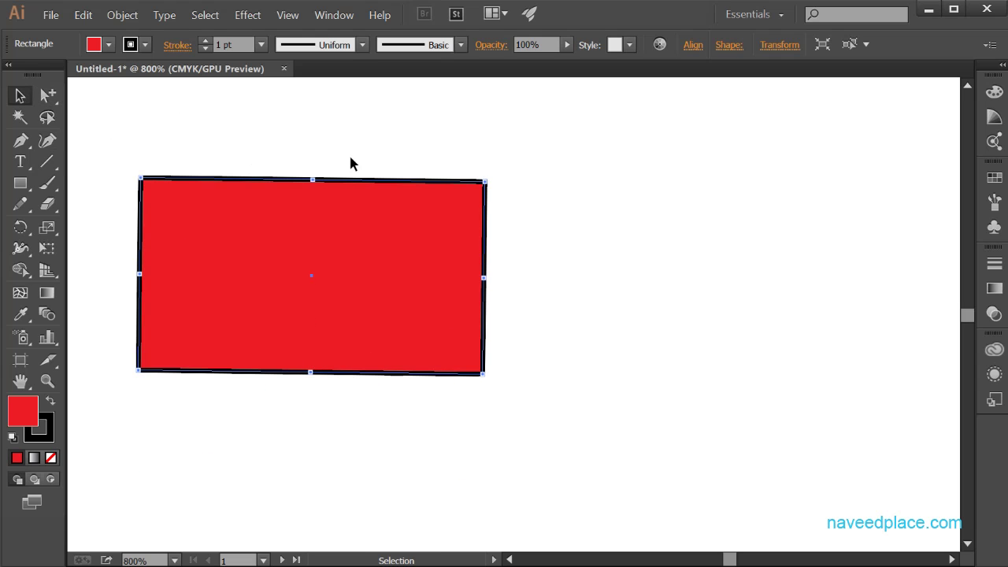
click(122, 15)
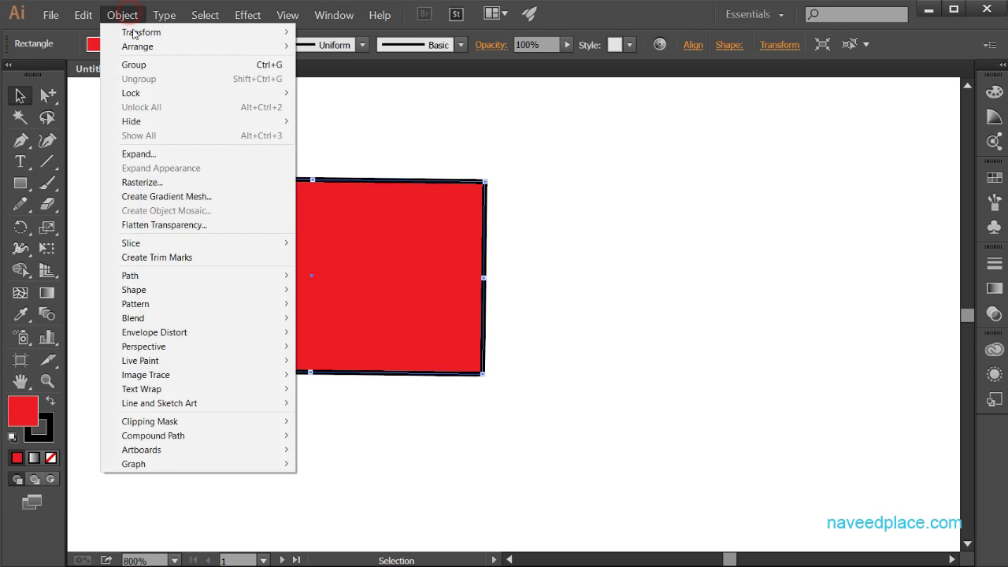
mouse_move(142, 32)
click(367, 106)
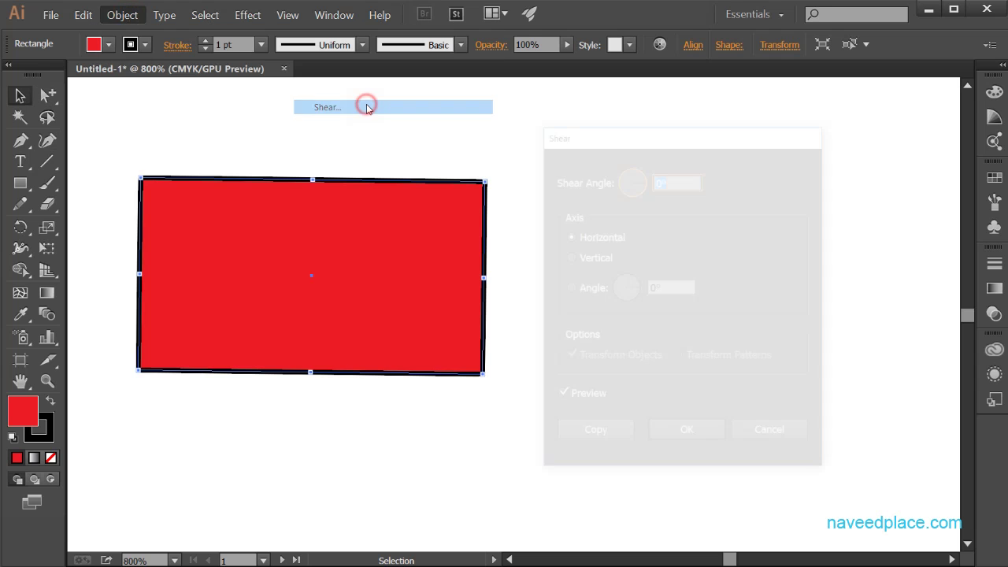
drag(614, 186, 642, 180)
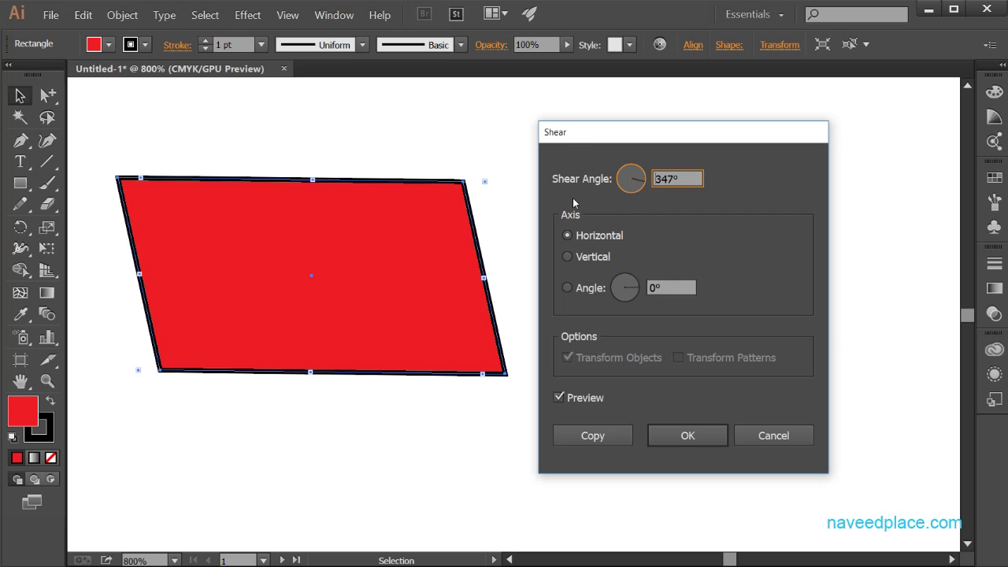
mouse_move(633, 183)
mouse_down()
mouse_move(626, 175)
mouse_move(645, 167)
mouse_move(649, 184)
mouse_up()
click(567, 256)
click(581, 288)
click(627, 282)
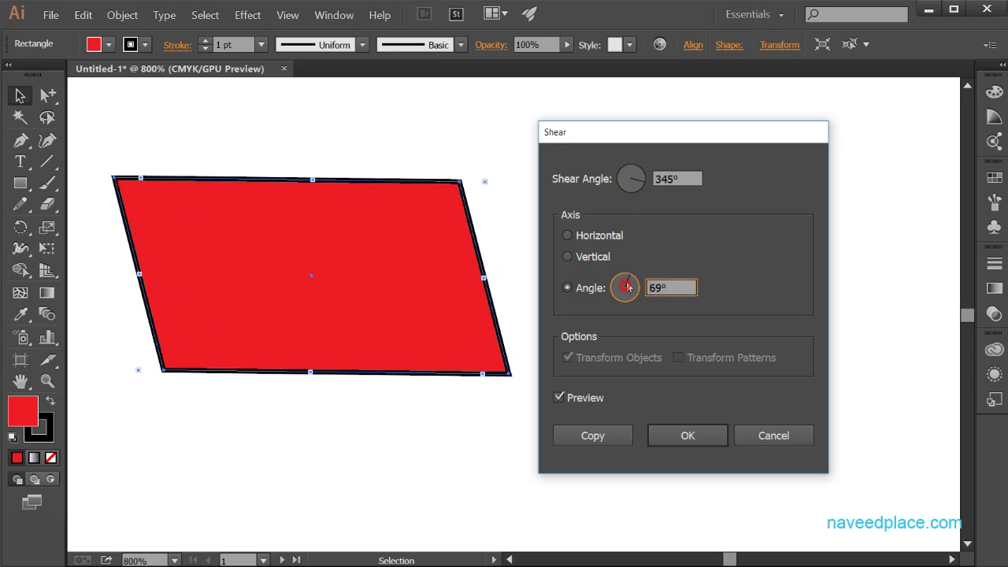
drag(628, 283, 629, 298)
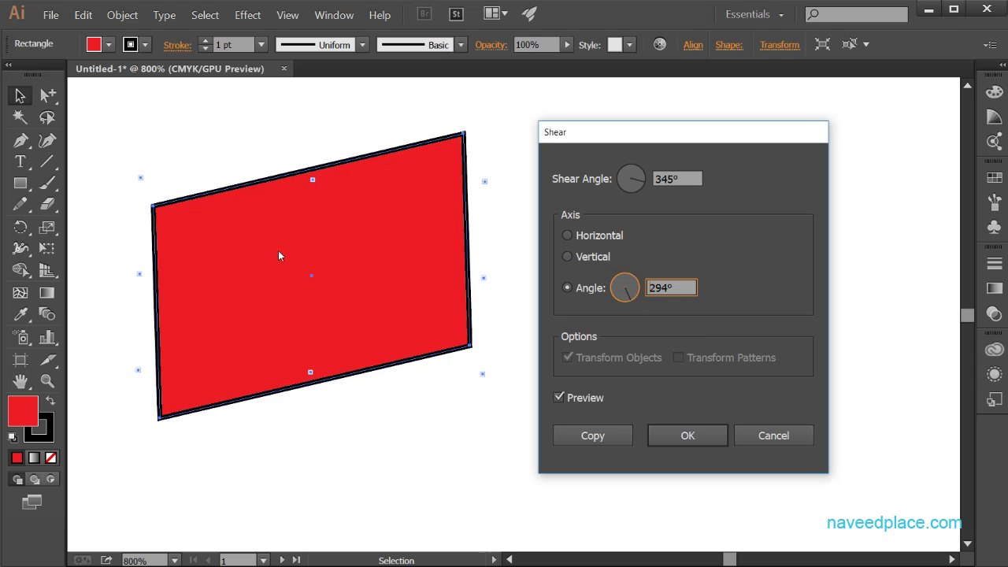
click(774, 441)
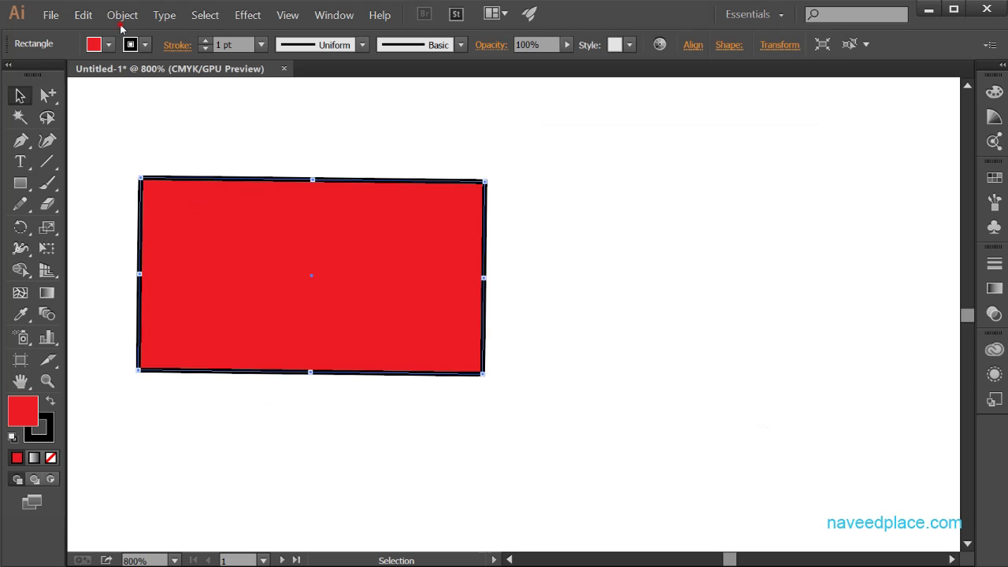
- Draw a second rectangle overlapping the red one's lower right corner
click(122, 15)
mouse_move(134, 51)
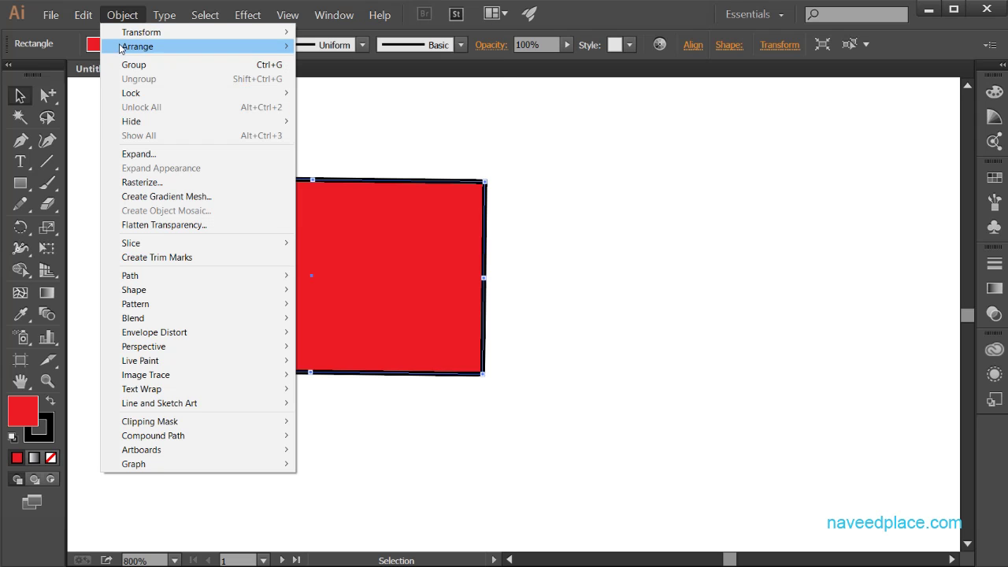
mouse_move(157, 36)
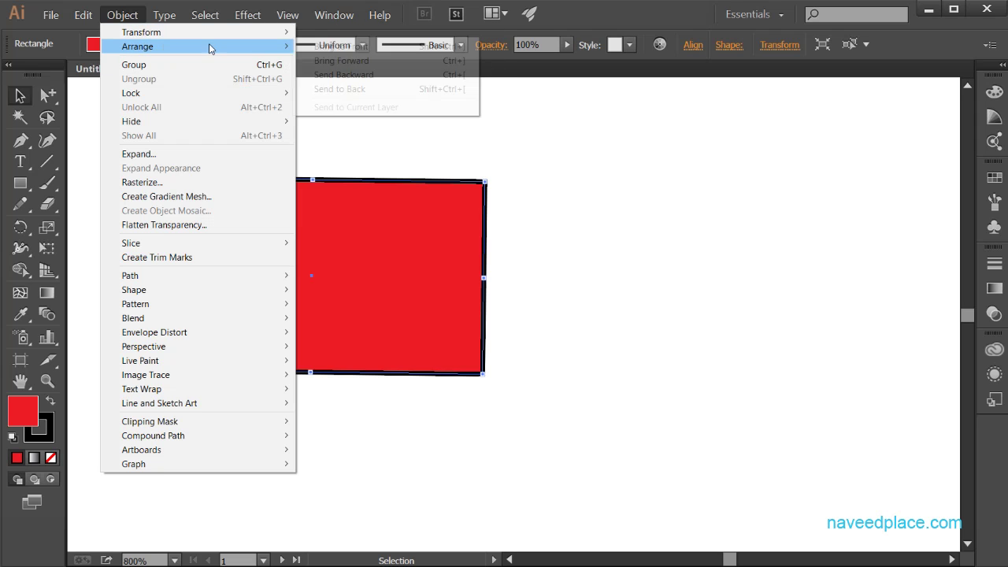
click(643, 256)
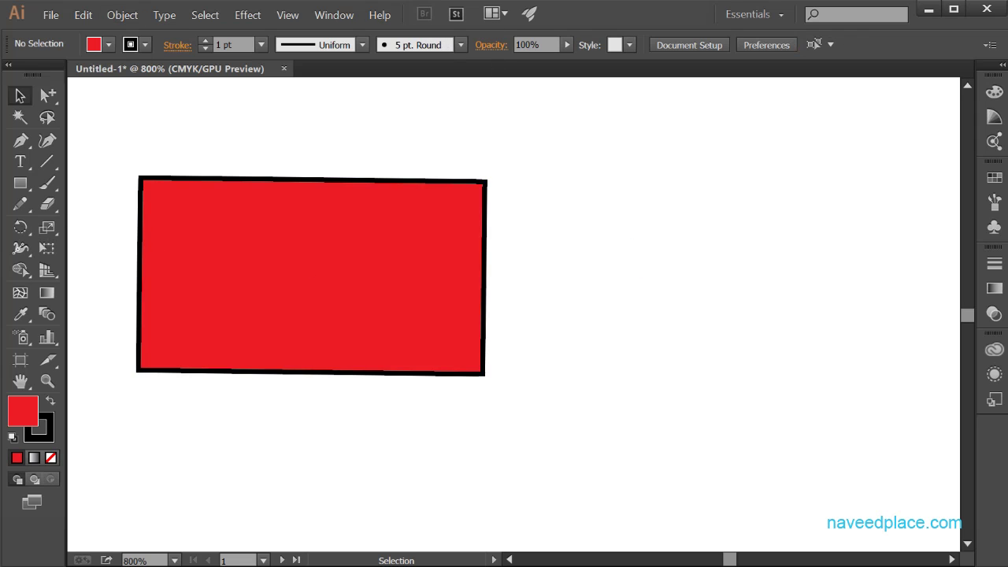
click(20, 183)
click(79, 182)
drag(352, 276, 553, 433)
- Fill the new rectangle yellow from the swatches and select it
click(109, 44)
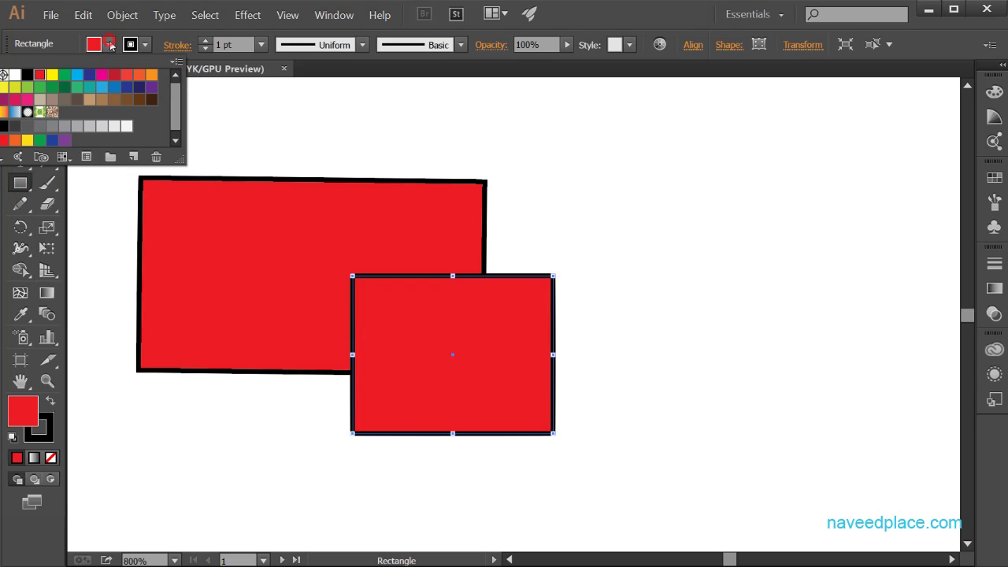
click(64, 74)
click(52, 74)
click(297, 157)
click(20, 96)
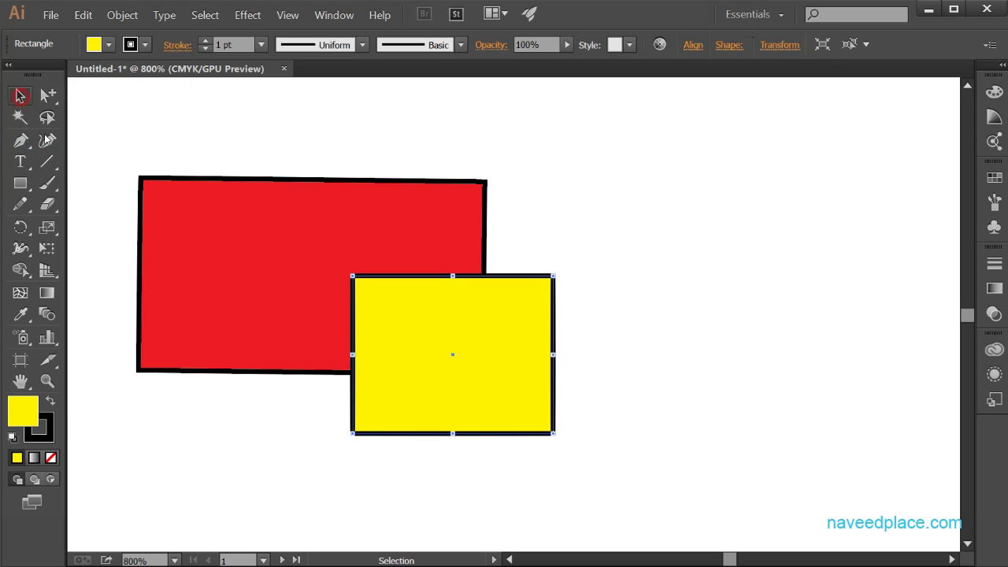
click(387, 351)
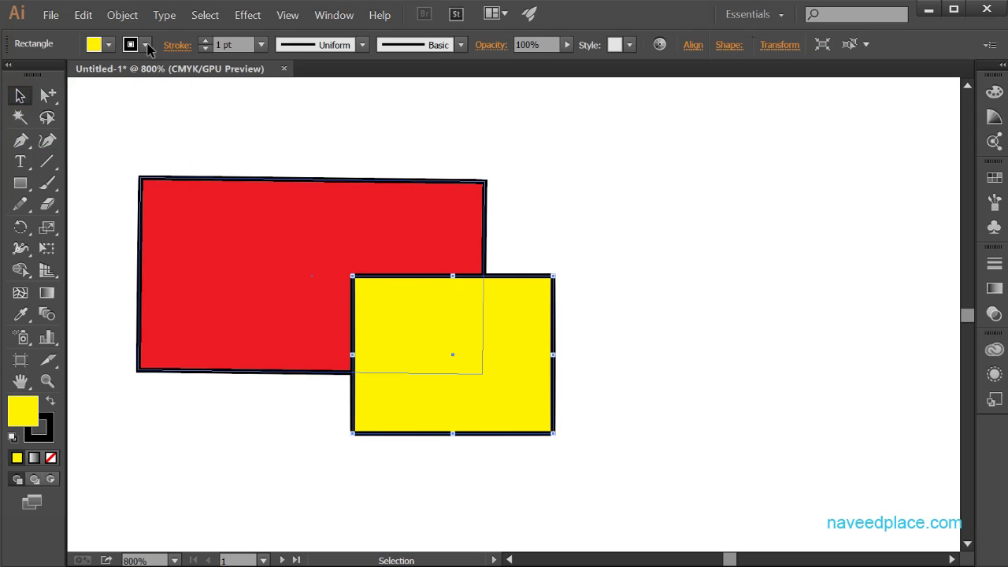
- Send the yellow rectangle behind the red one via Object > Arrange
click(114, 13)
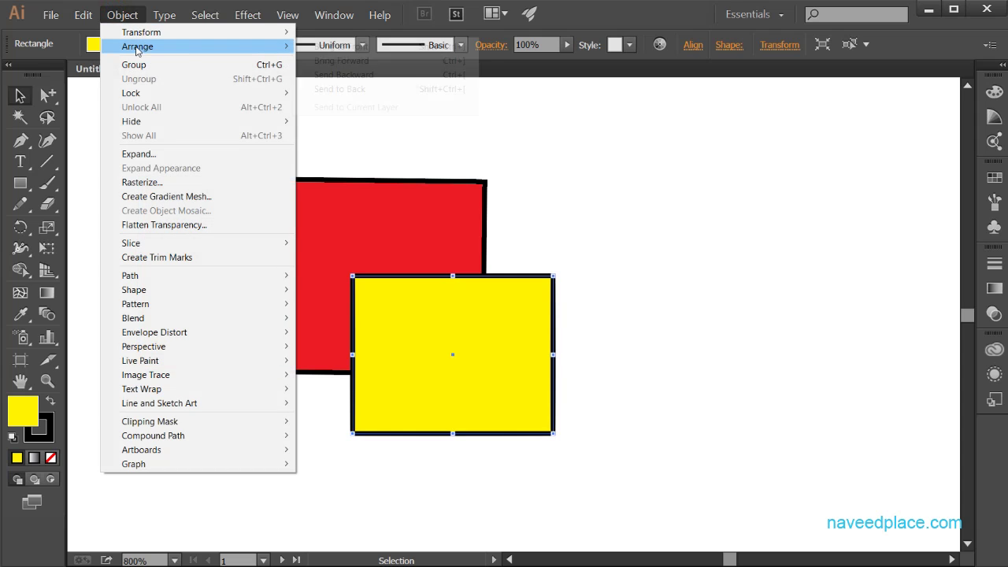
mouse_move(261, 48)
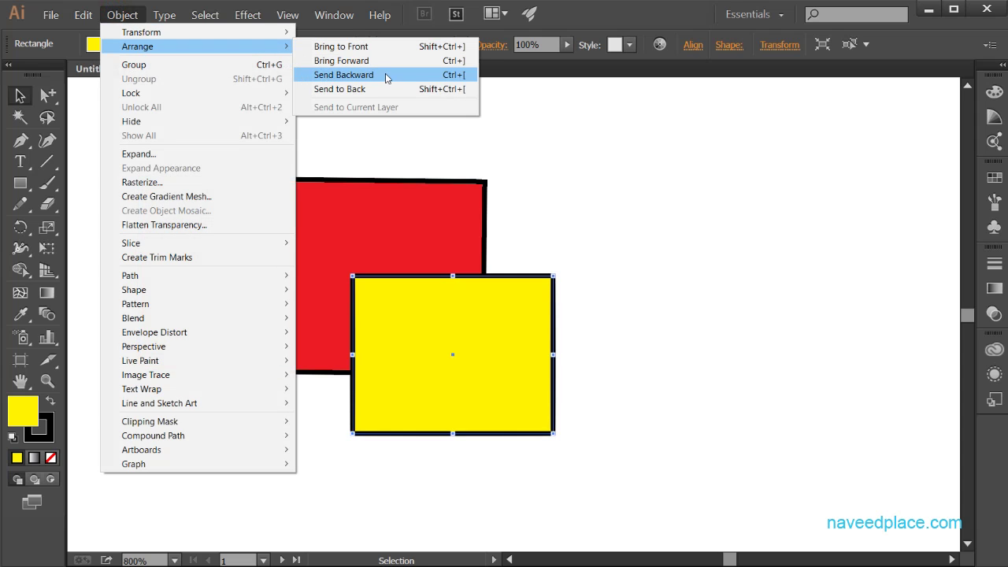
click(353, 91)
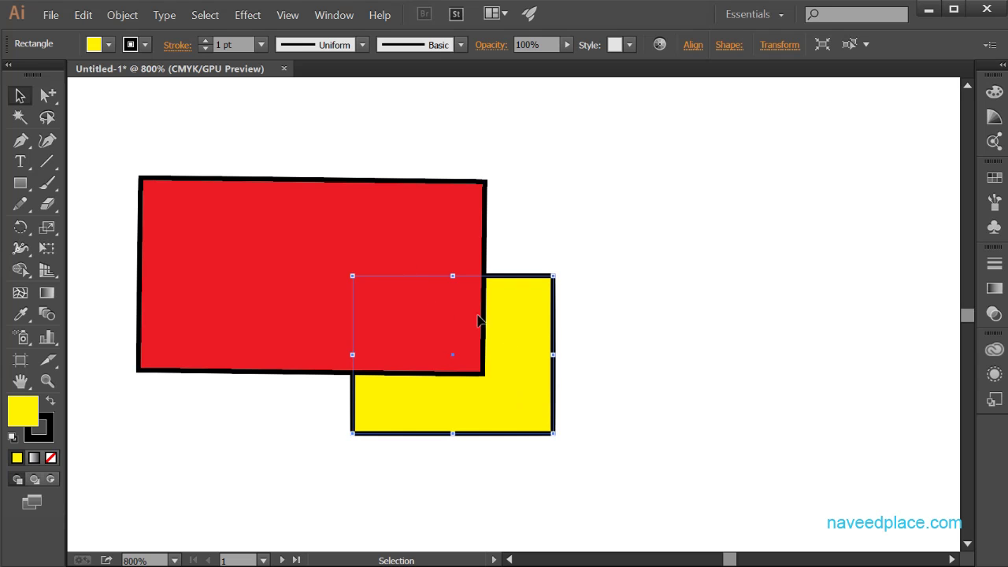
- Bring the yellow rectangle back to the front, on top of the red one
click(130, 16)
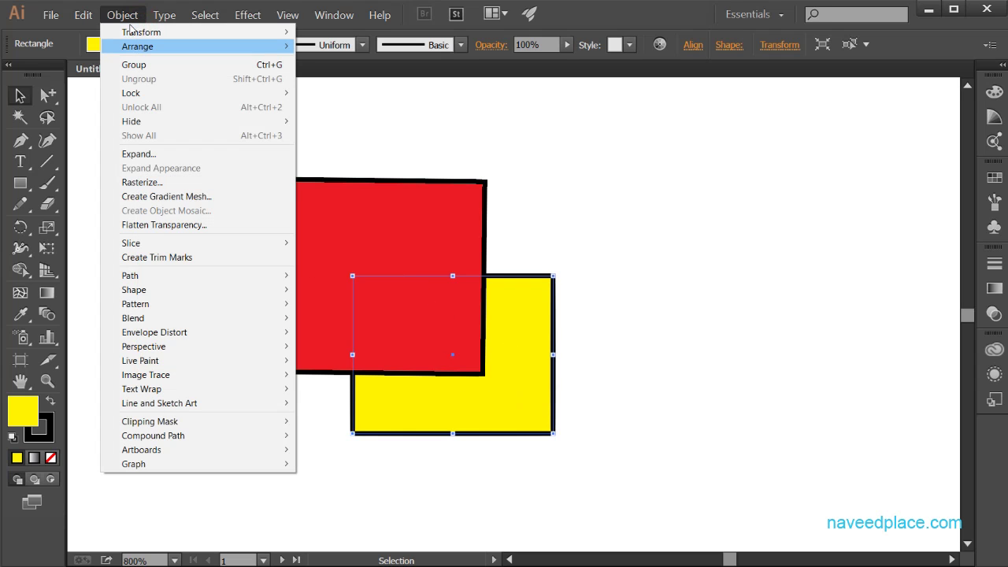
mouse_move(139, 47)
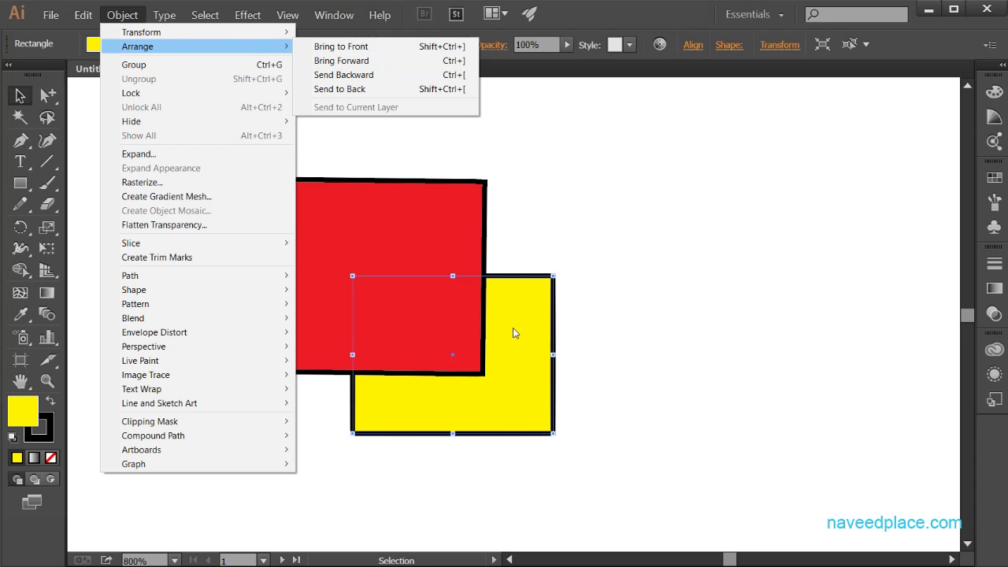
click(333, 47)
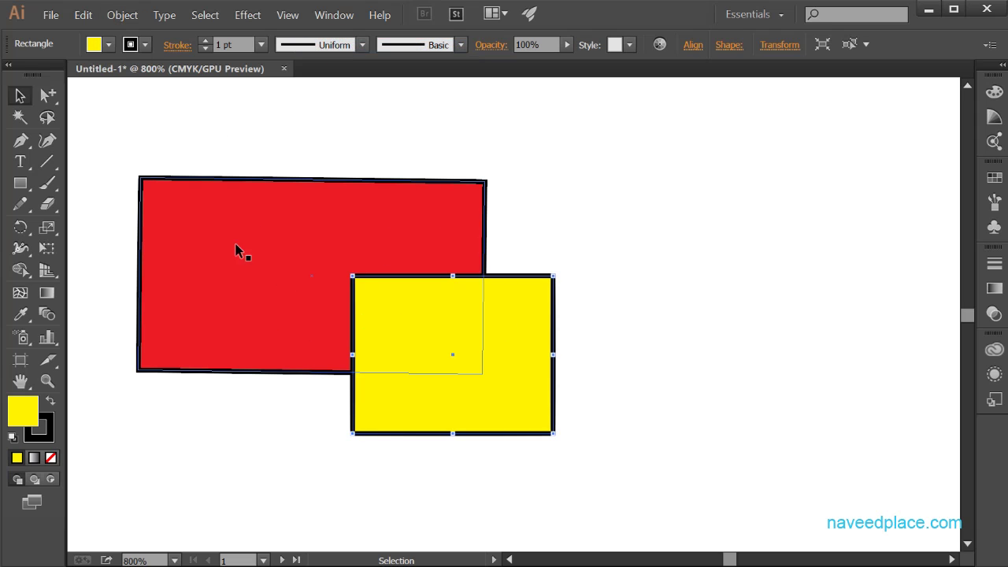
- Select both rectangles with Ctrl+A and move them to the right
click(122, 14)
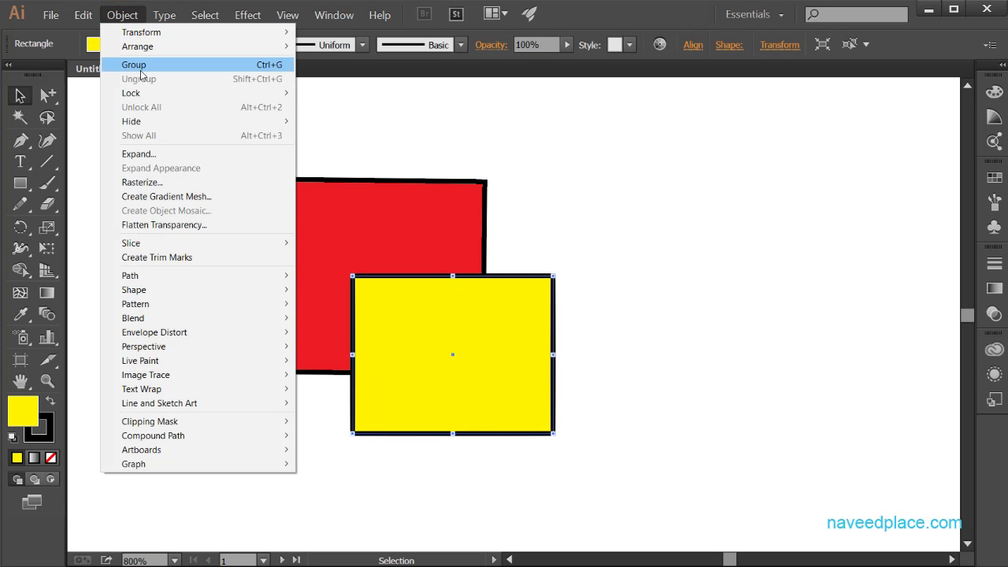
click(461, 155)
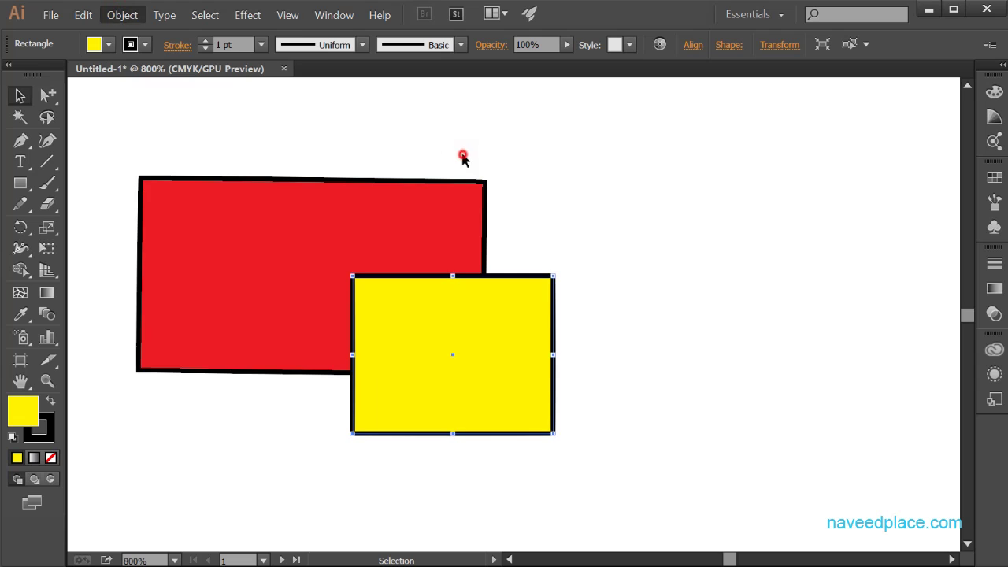
click(107, 146)
key(ctrl+a)
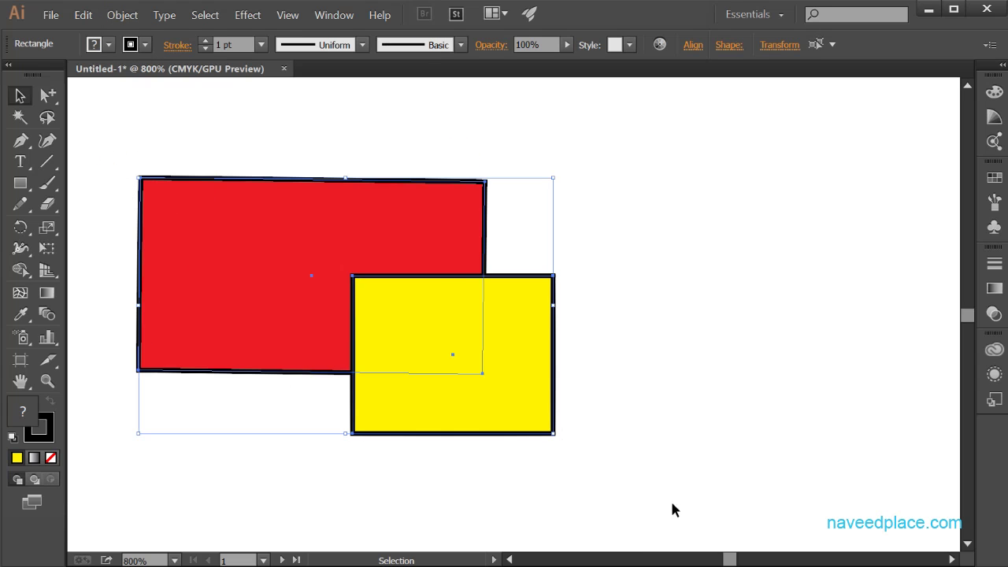
drag(396, 330, 520, 328)
- Reposition the yellow rectangle over the red one's lower-right corner and marquee-select both
click(756, 488)
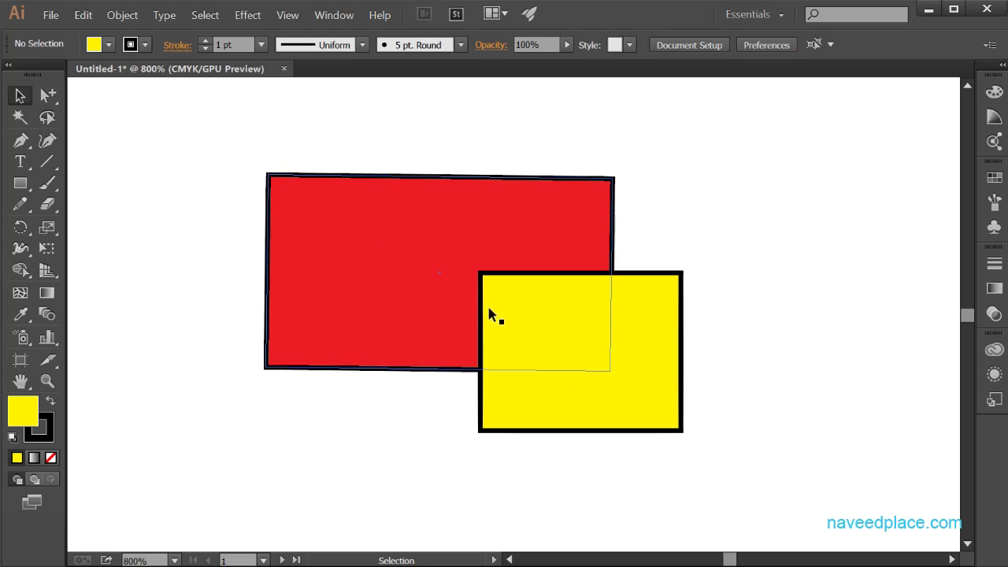
drag(505, 315, 737, 279)
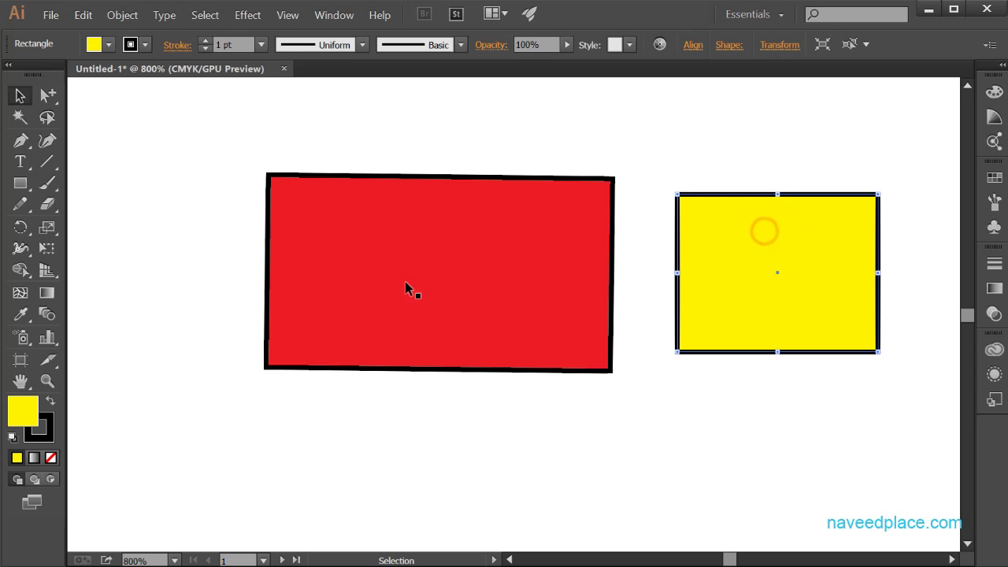
drag(778, 305, 585, 383)
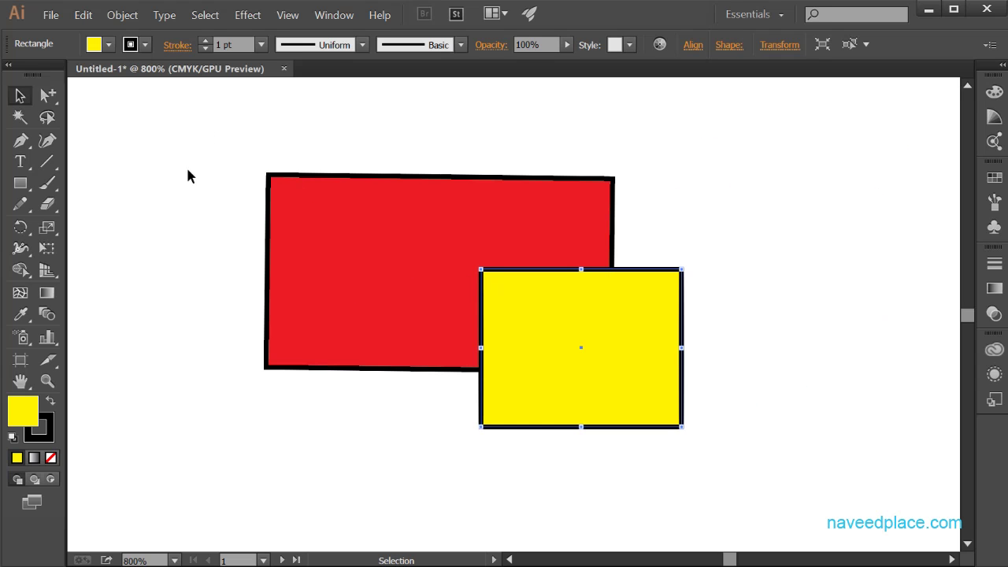
drag(183, 128, 797, 514)
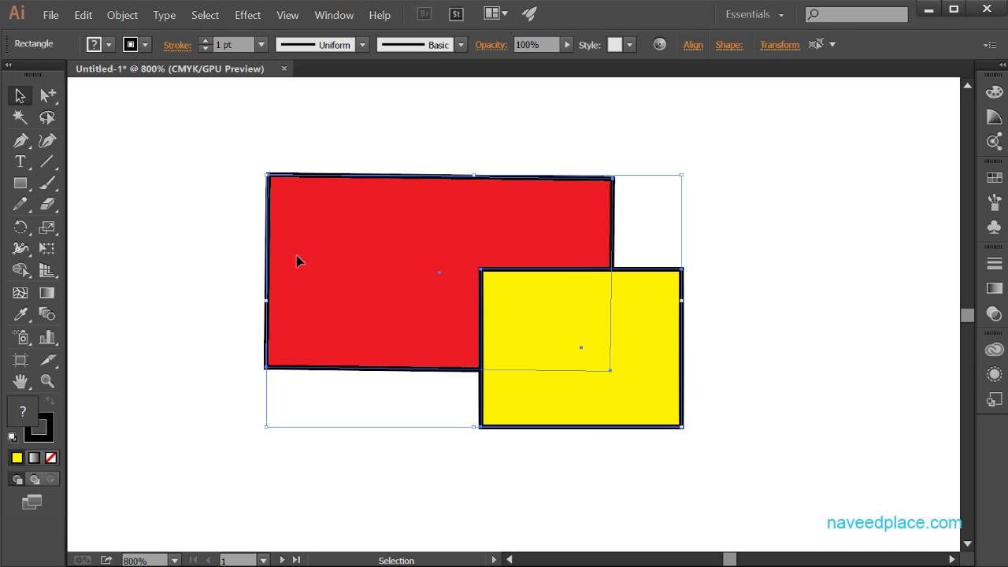
- Group the red and yellow rectangles and drag the group upward
click(122, 15)
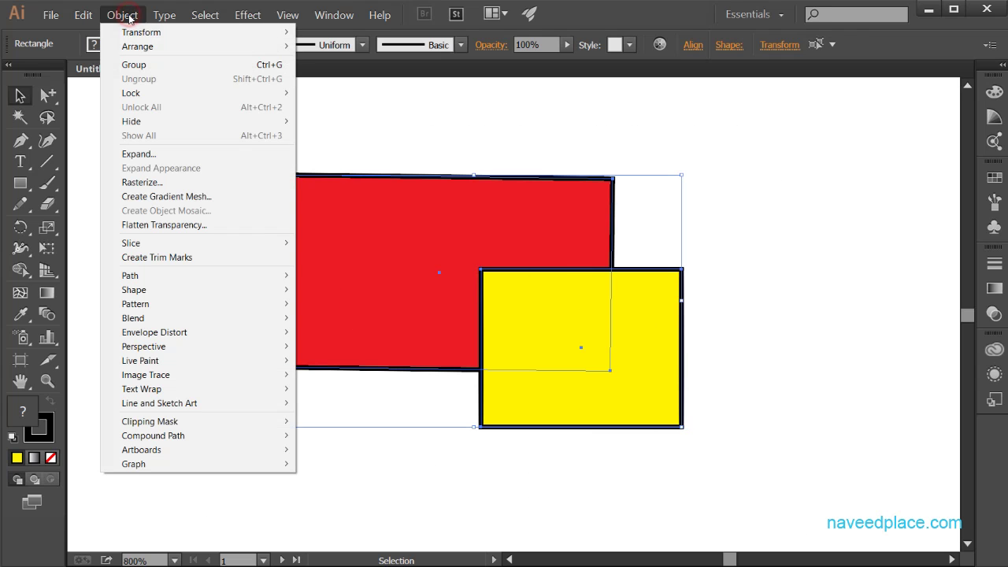
click(134, 66)
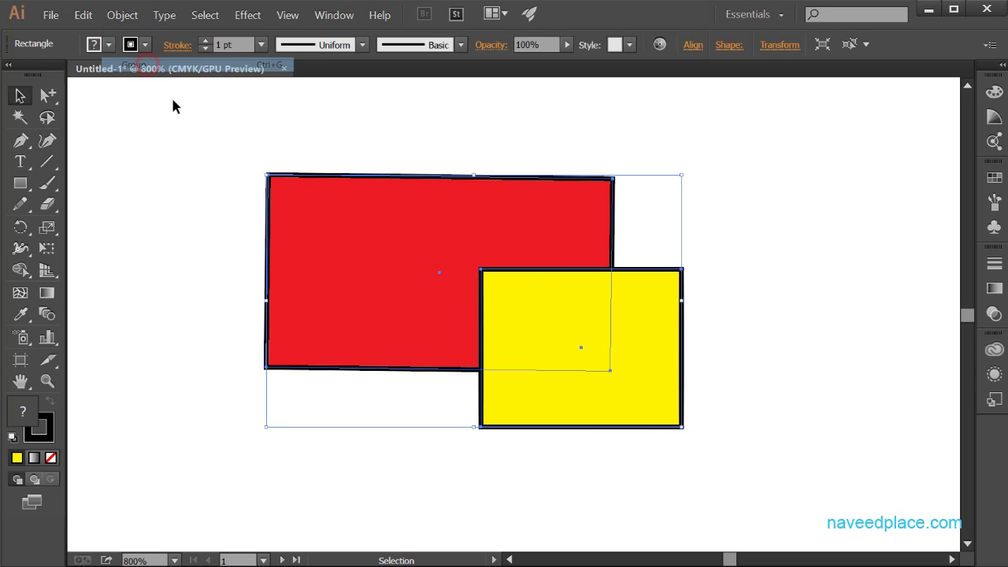
click(837, 438)
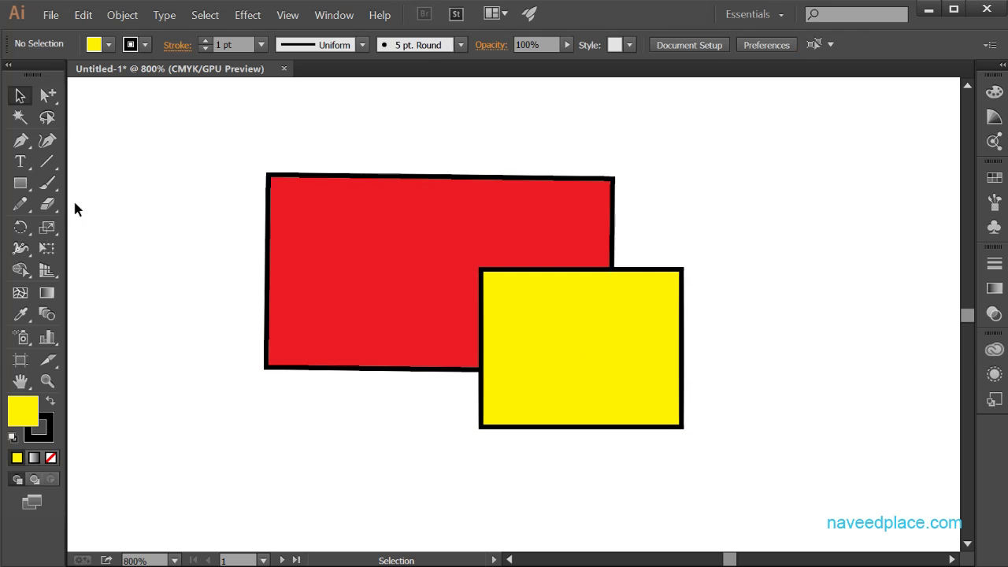
click(341, 267)
drag(341, 267, 329, 310)
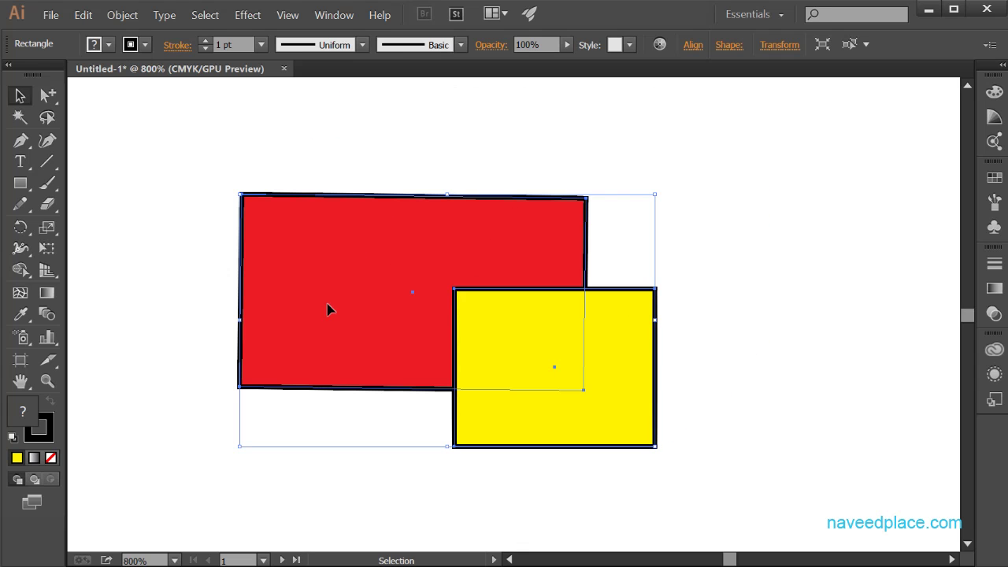
drag(348, 263, 346, 204)
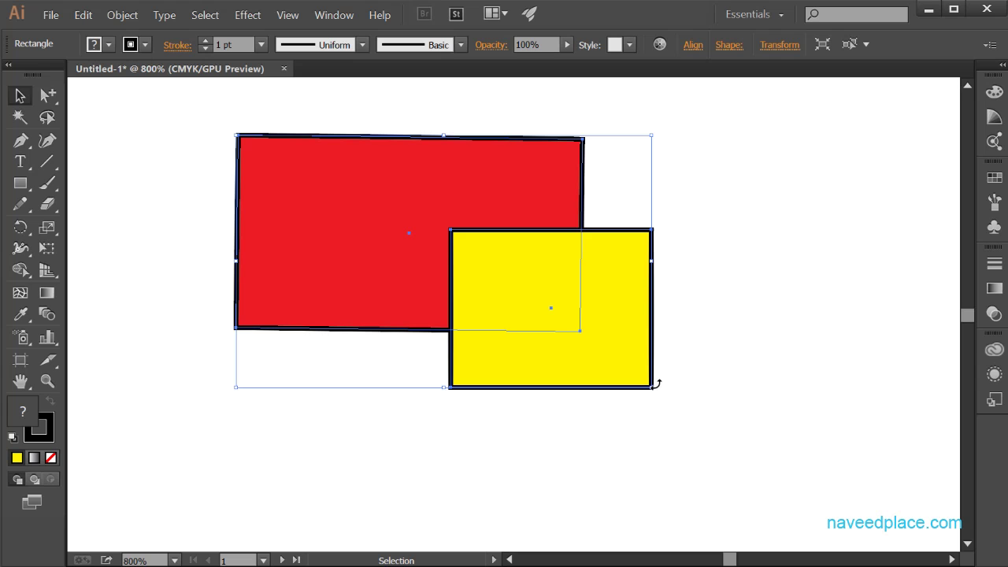
- Rotate the group clockwise, then undo the rotation with Ctrl+Z
drag(659, 383, 592, 429)
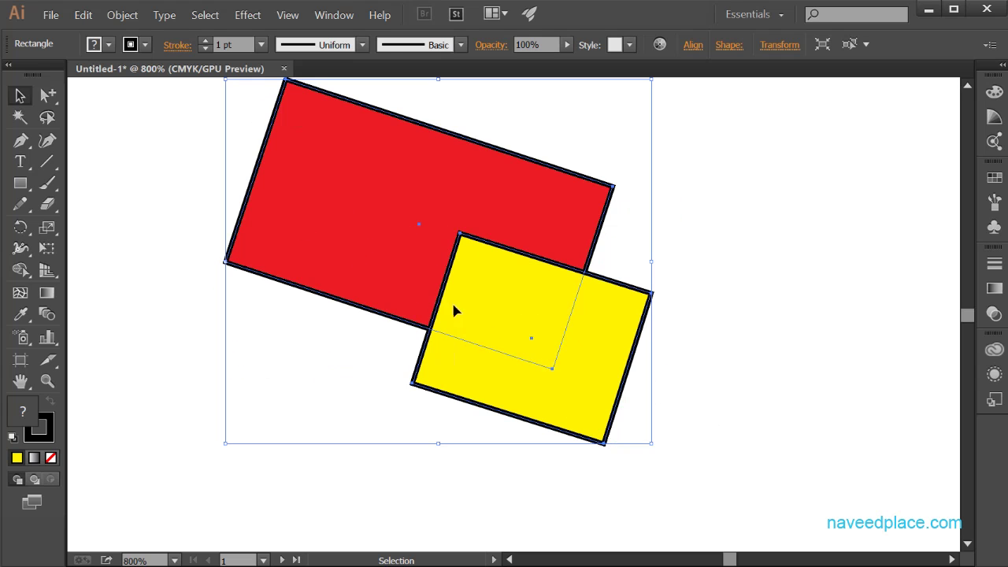
key(ctrl+z)
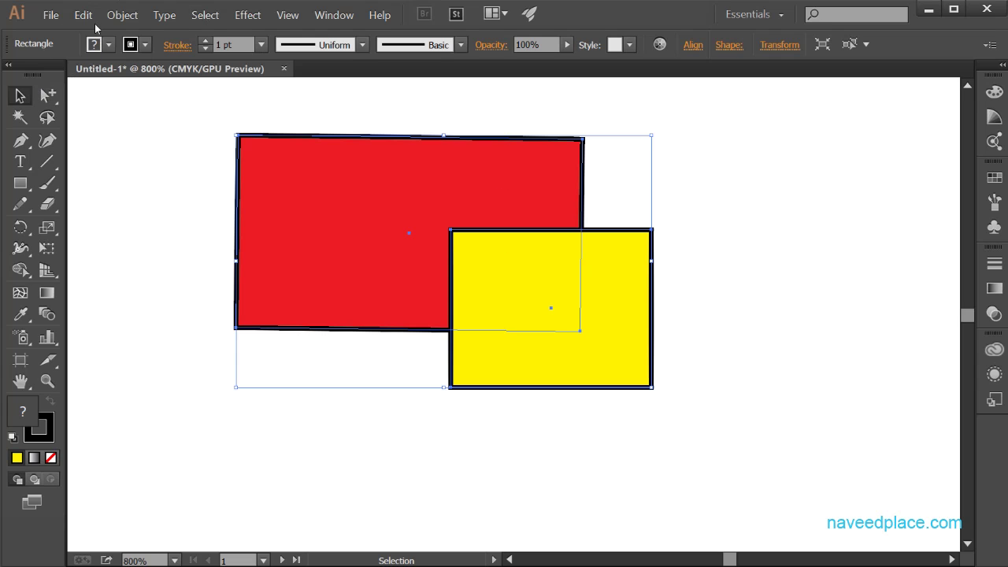
drag(47, 95, 135, 118)
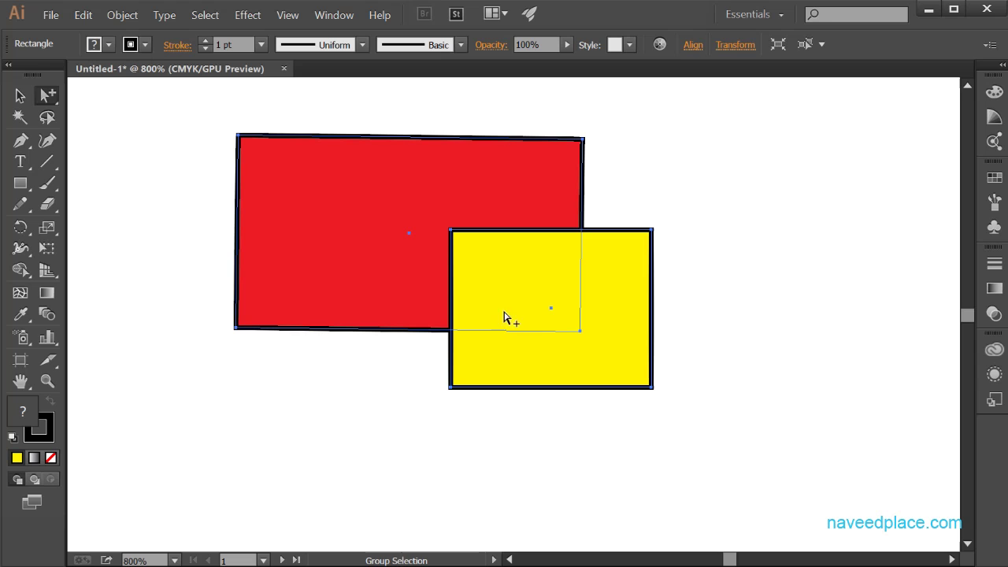
- With the Group Selection tool, drag only the yellow rectangle clear to the red one's right
click(715, 434)
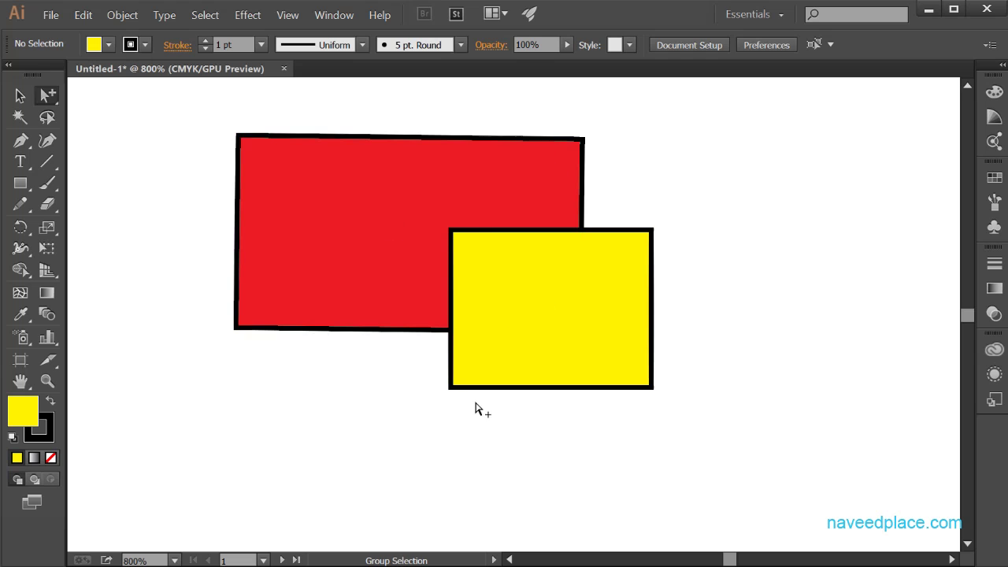
click(47, 96)
click(171, 119)
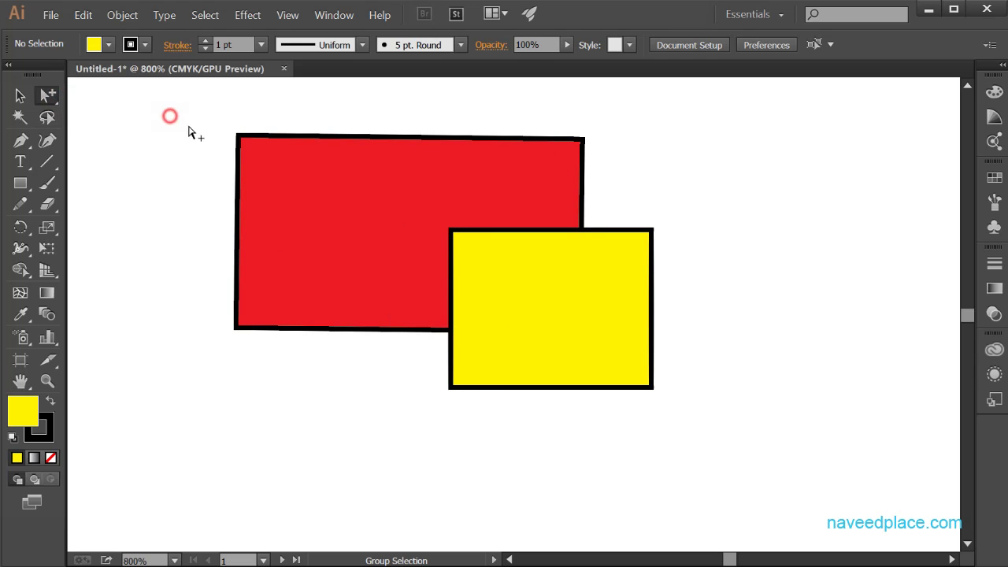
drag(565, 312, 739, 230)
drag(651, 235, 745, 233)
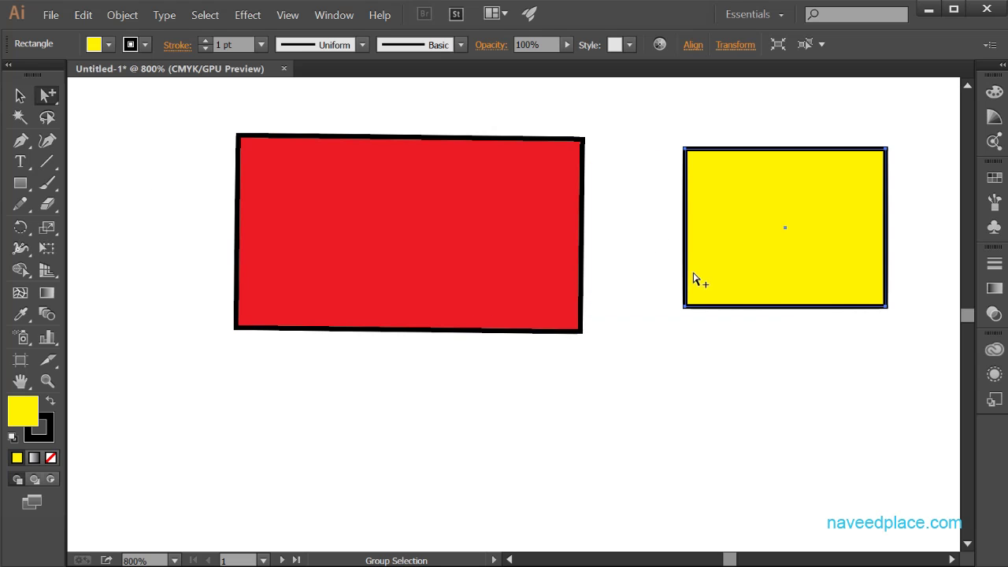
drag(686, 307, 652, 332)
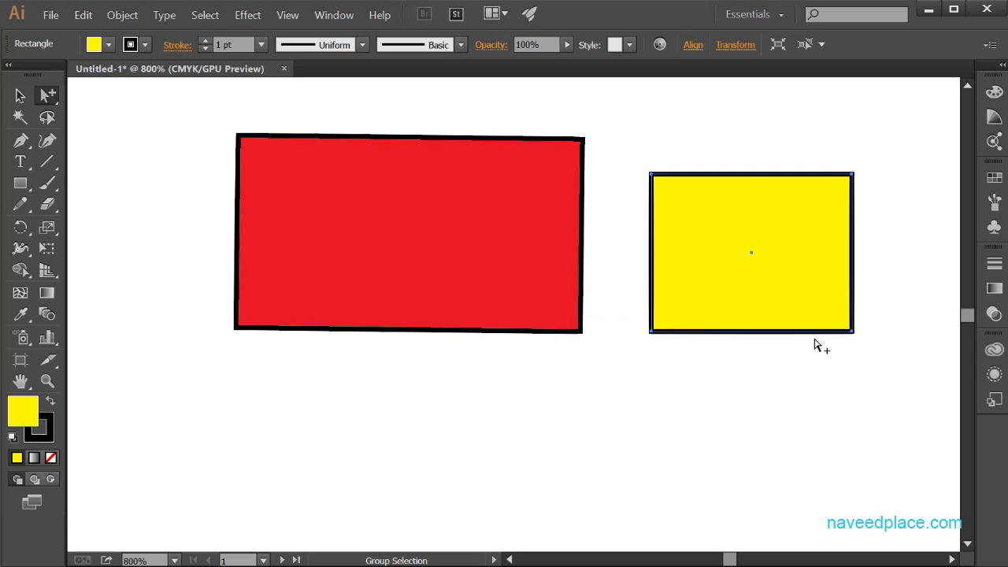
- Select both rectangles with Ctrl+A, try the group selection tools, then return to the Selection tool
click(20, 96)
click(198, 175)
key(ctrl+a)
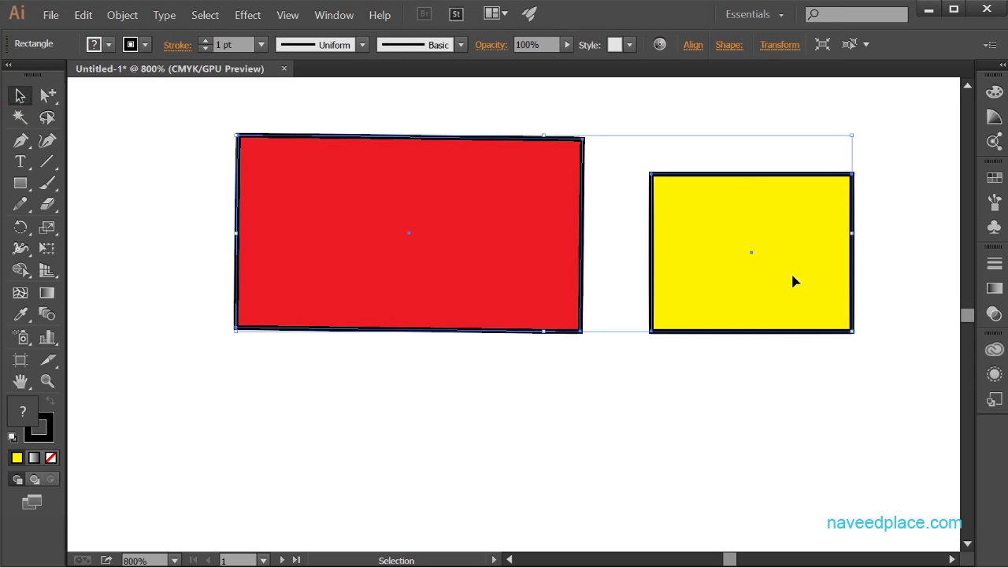
click(57, 104)
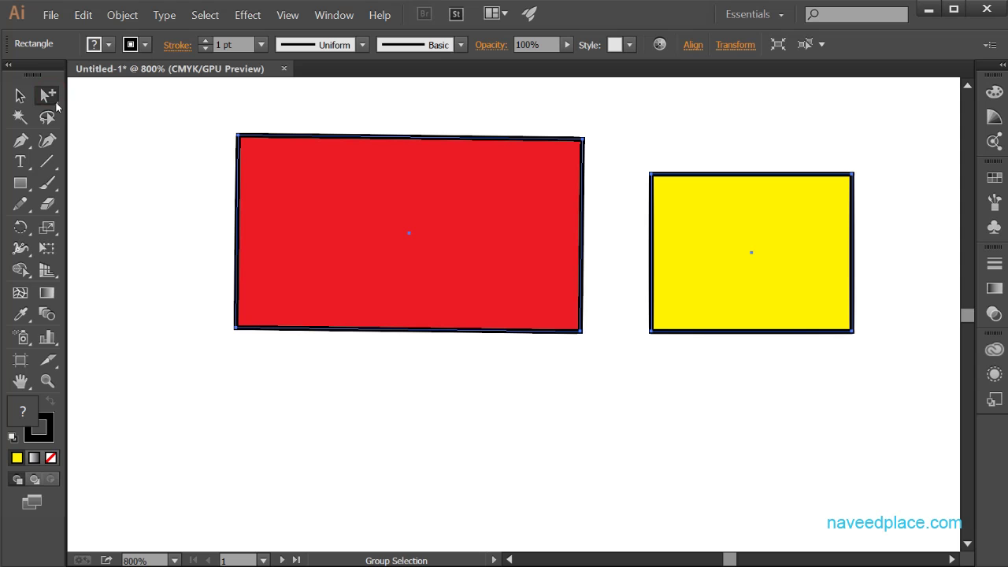
drag(57, 104, 155, 127)
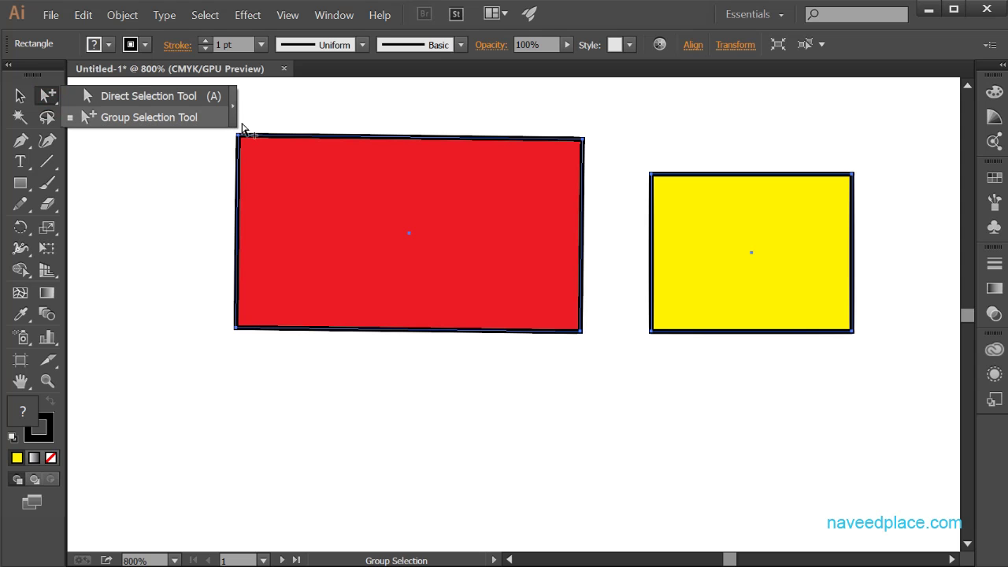
click(144, 184)
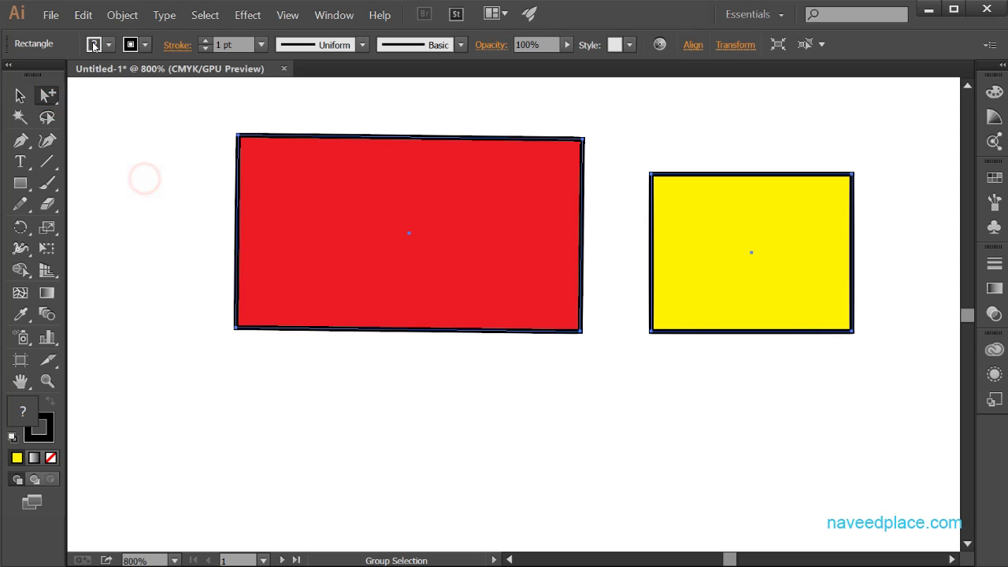
click(123, 15)
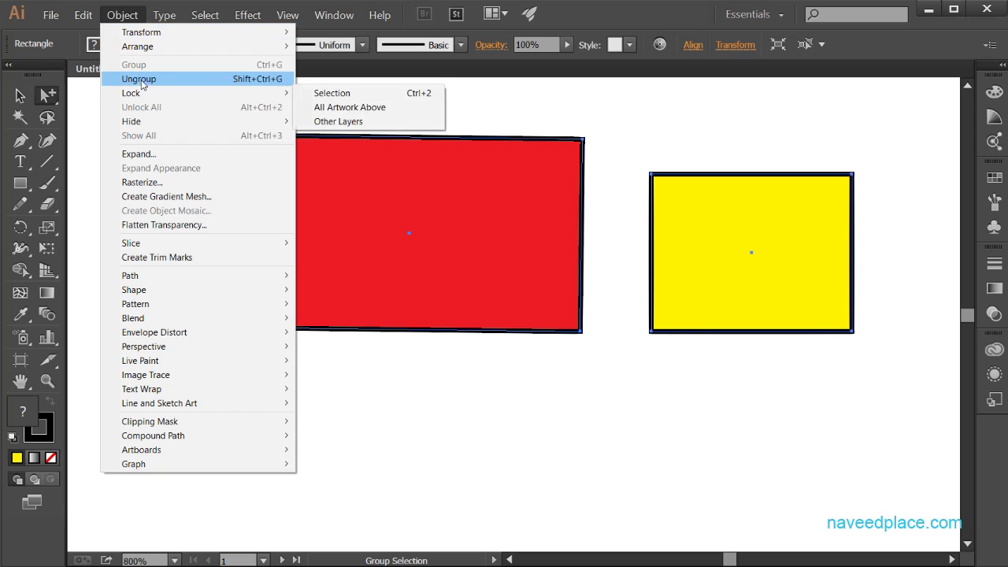
click(400, 230)
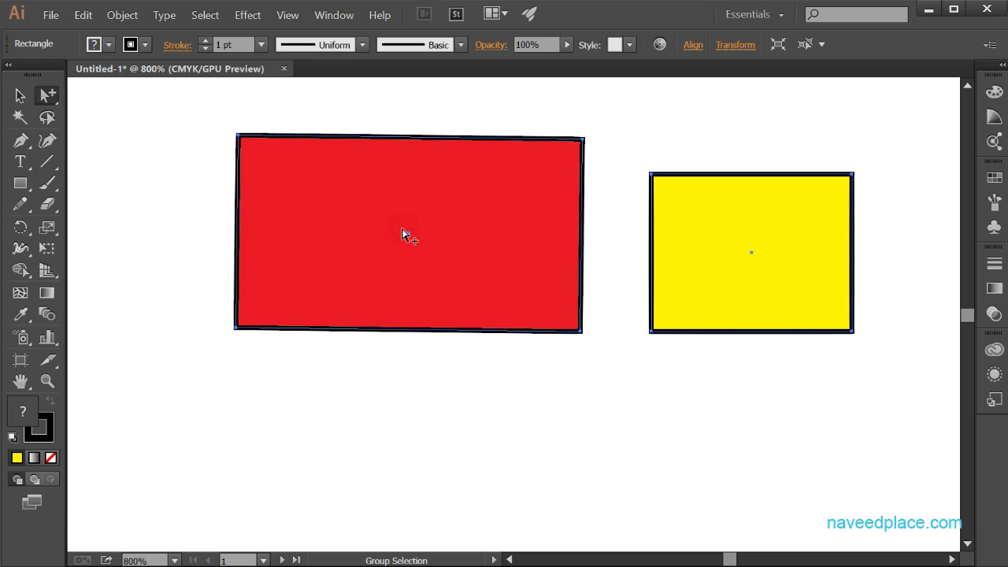
click(16, 97)
- Drag the red-and-yellow group together a little lower and to the right on the artboard
drag(386, 250, 315, 301)
drag(328, 256, 456, 249)
drag(358, 279, 301, 280)
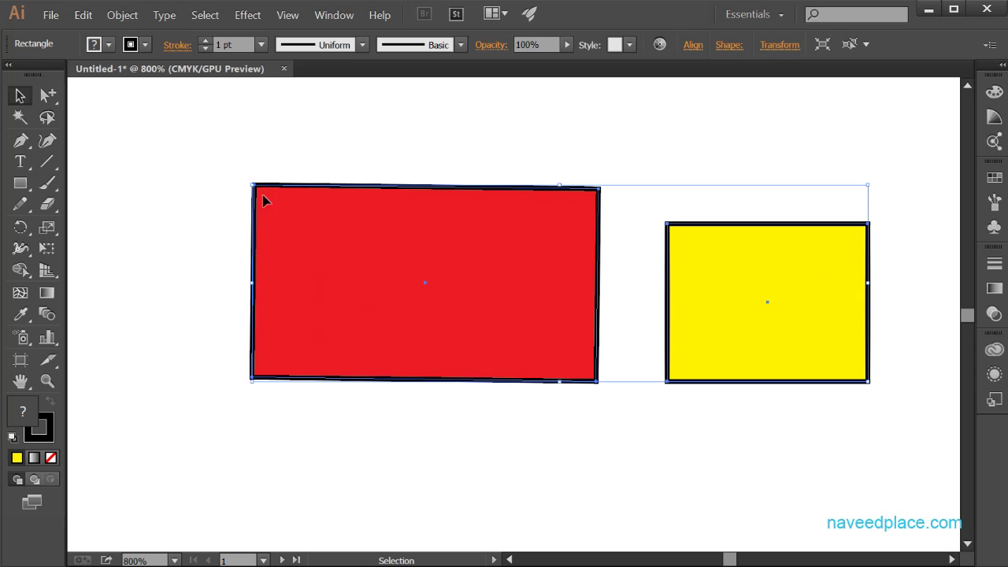
click(123, 15)
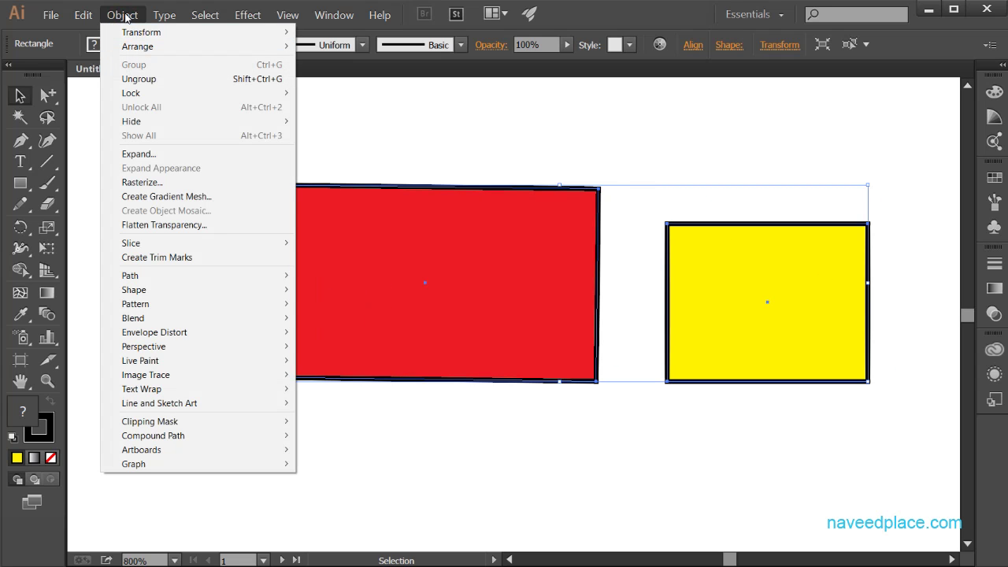
- Ungroup the rectangles and move the red and yellow ones left independently
click(140, 79)
click(360, 128)
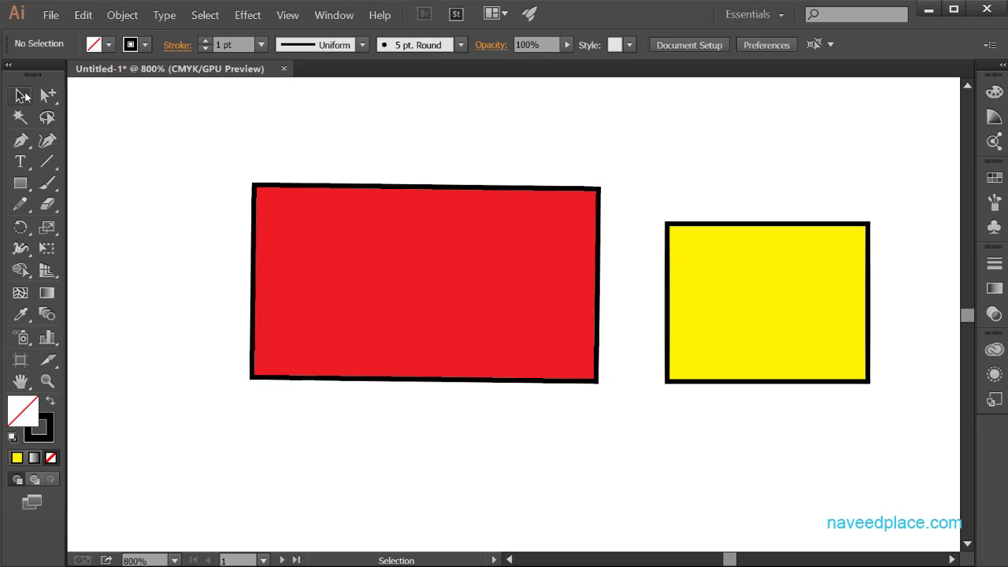
mouse_move(341, 278)
mouse_down()
mouse_move(237, 240)
mouse_move(277, 289)
mouse_move(266, 247)
mouse_move(495, 245)
mouse_move(334, 271)
mouse_up()
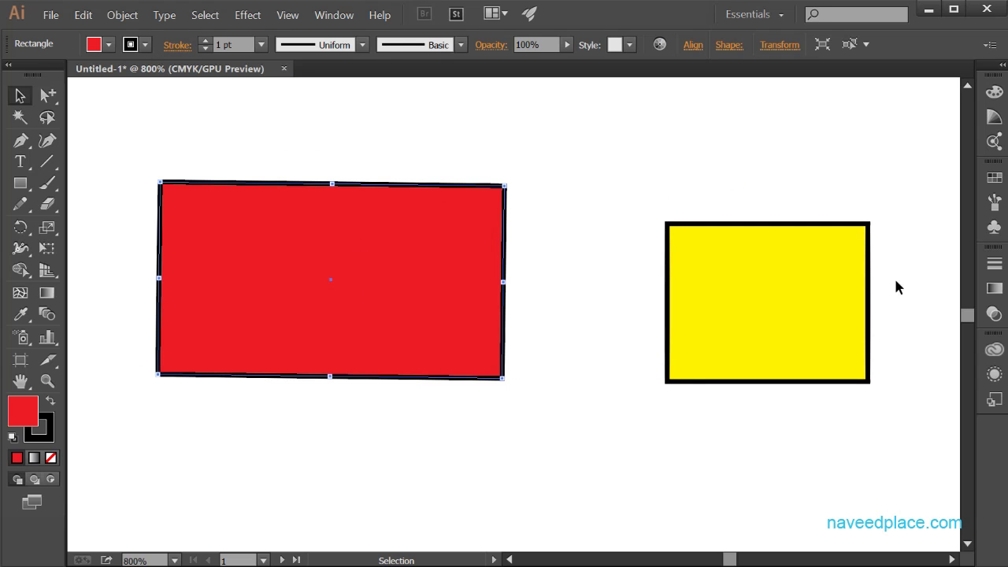
drag(725, 286, 604, 297)
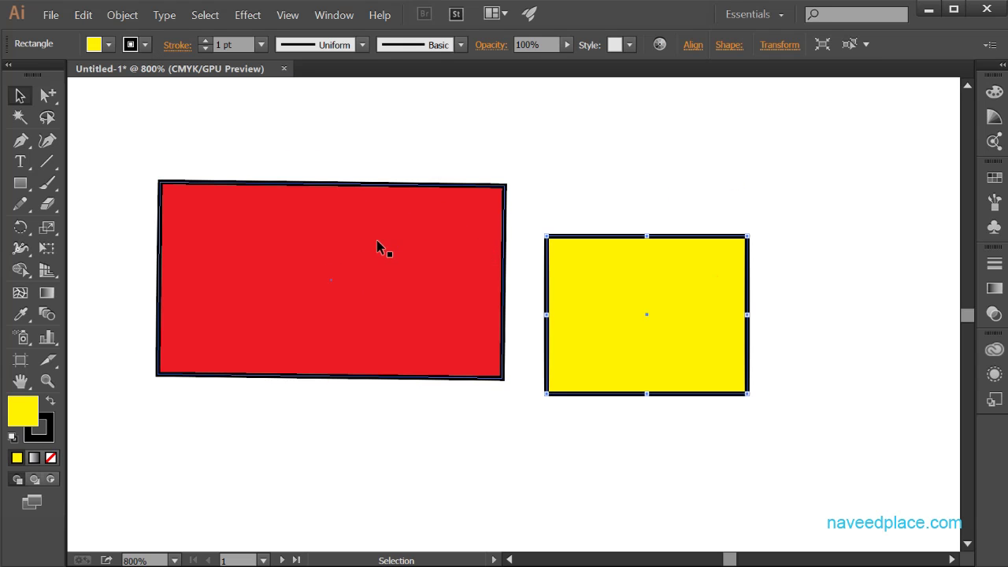
- Marquee-select both rectangles, then deselect and select only the red rectangle
drag(130, 163, 689, 423)
click(626, 459)
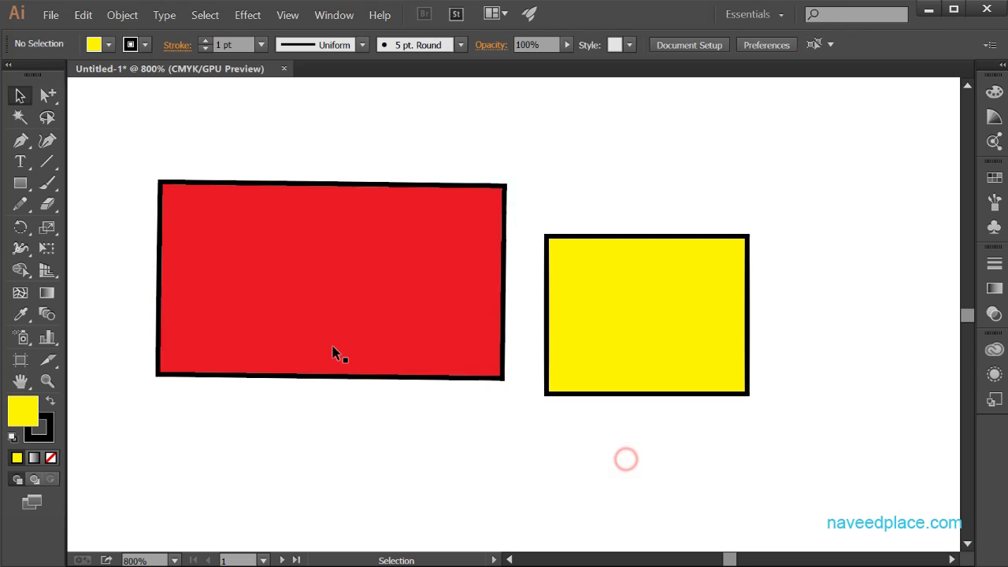
click(263, 247)
click(284, 150)
click(199, 209)
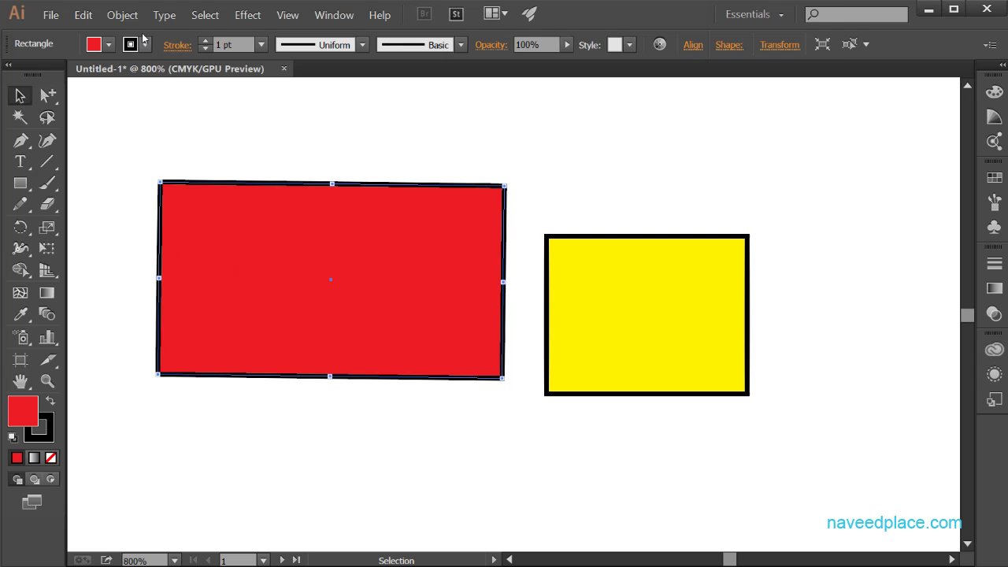
click(122, 14)
mouse_move(140, 95)
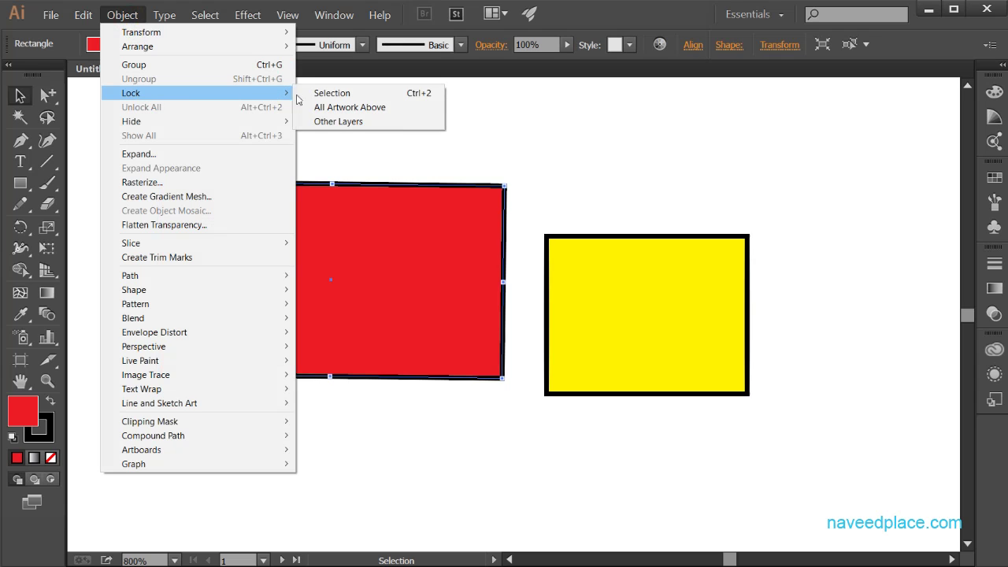
- Lock the red rectangle and confirm that clicks and marquee drags no longer select it
click(318, 94)
click(430, 142)
click(341, 289)
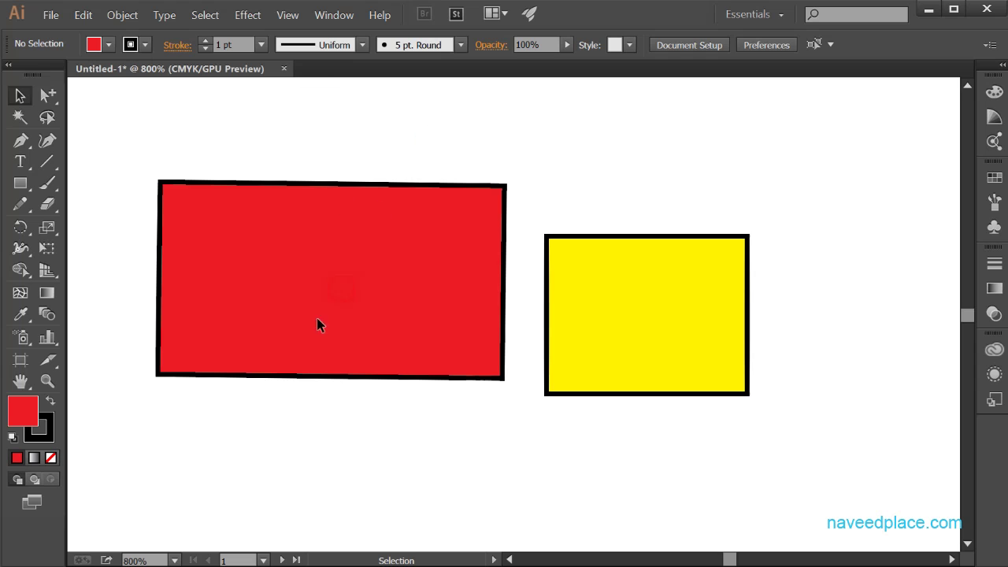
drag(203, 367, 542, 457)
drag(142, 148, 521, 444)
drag(119, 129, 418, 455)
drag(229, 315, 537, 441)
drag(430, 267, 430, 266)
drag(151, 150, 508, 424)
- Unlock all objects and drag the red rectangle higher on the artboard
click(122, 15)
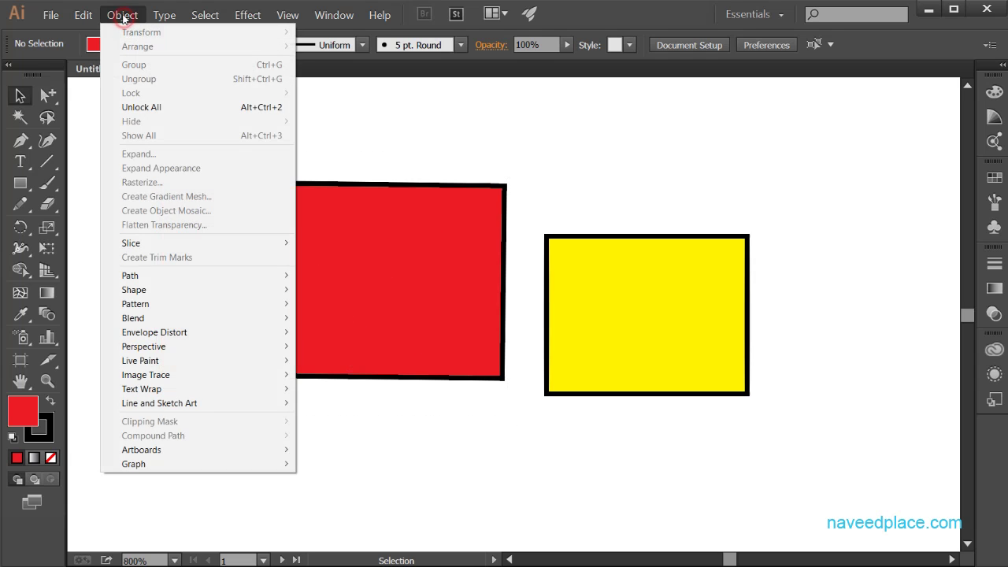
click(129, 108)
drag(386, 302, 254, 216)
drag(165, 201, 307, 429)
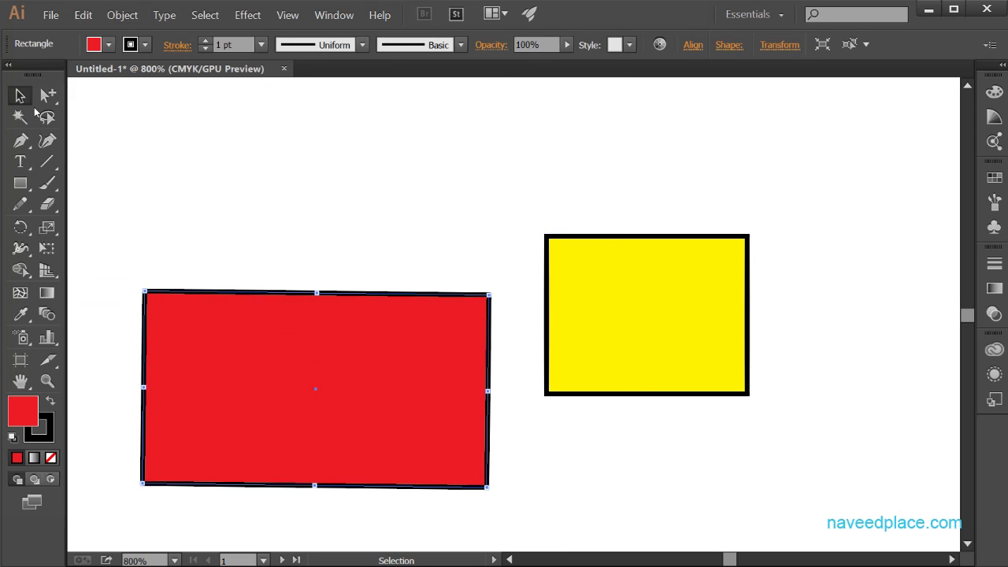
drag(221, 327, 151, 272)
- Drop the red rectangle lower-left, browse the Lock and Hide options, then select the yellow rectangle
click(122, 15)
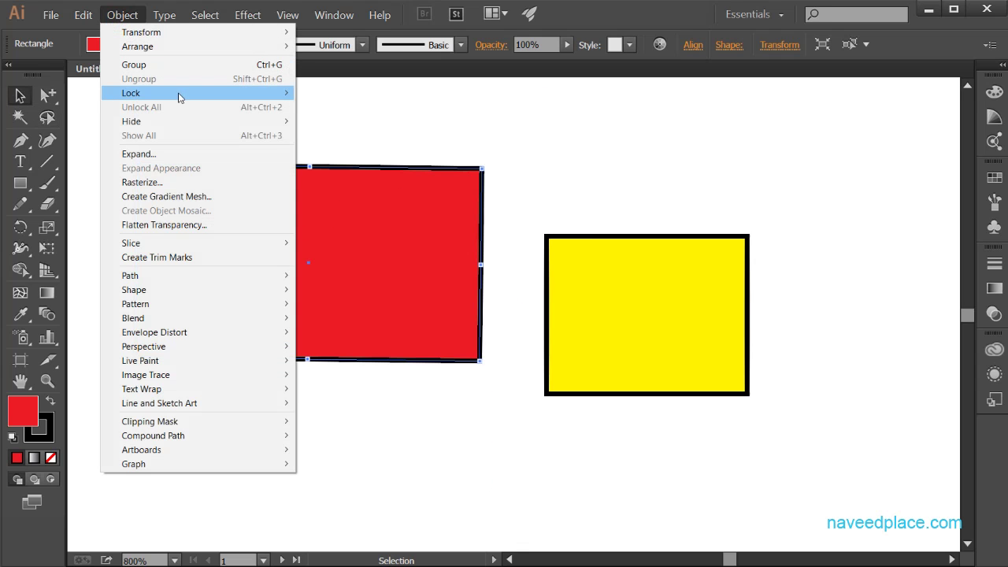
mouse_move(115, 98)
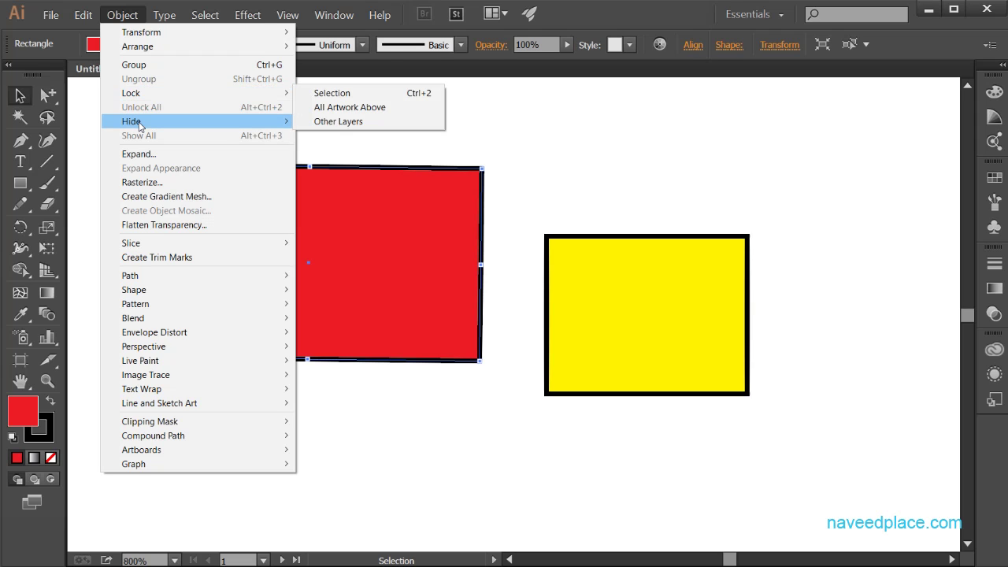
mouse_move(140, 124)
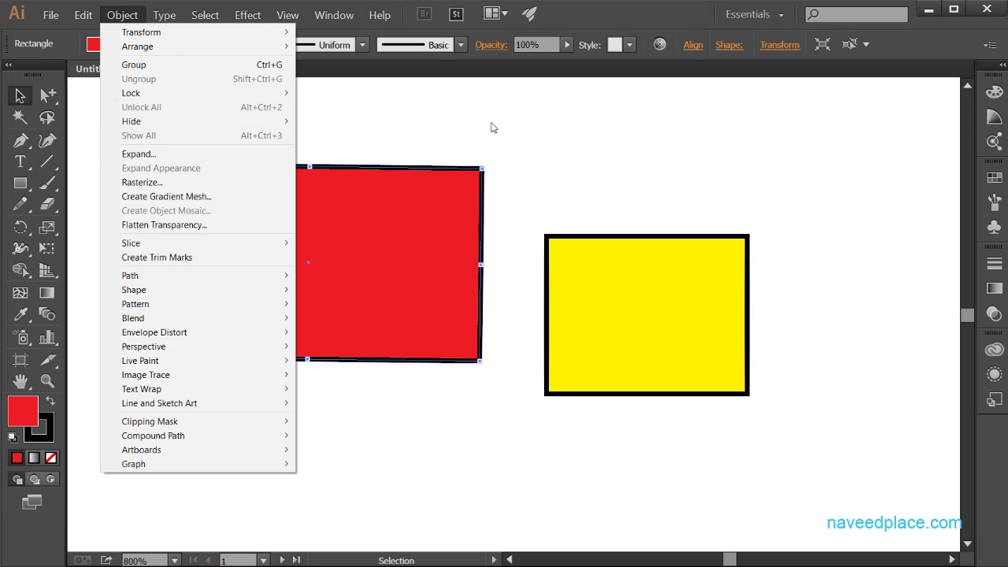
click(732, 331)
click(731, 333)
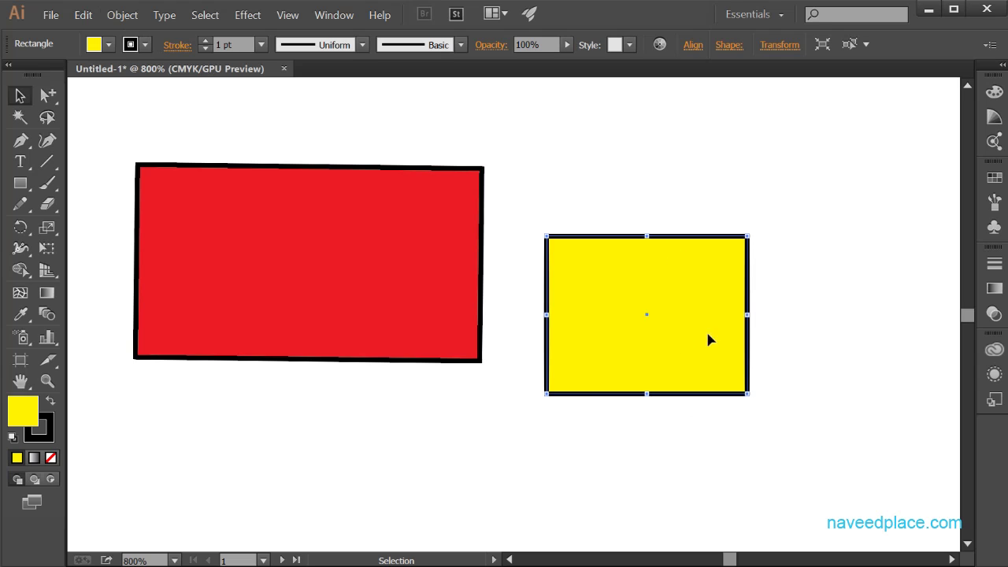
click(133, 19)
mouse_move(136, 124)
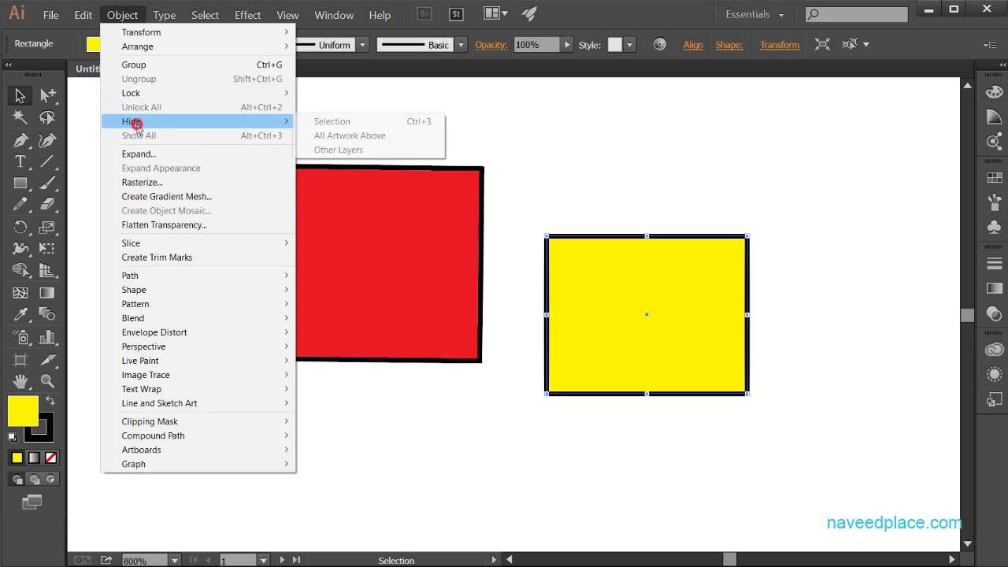
click(327, 129)
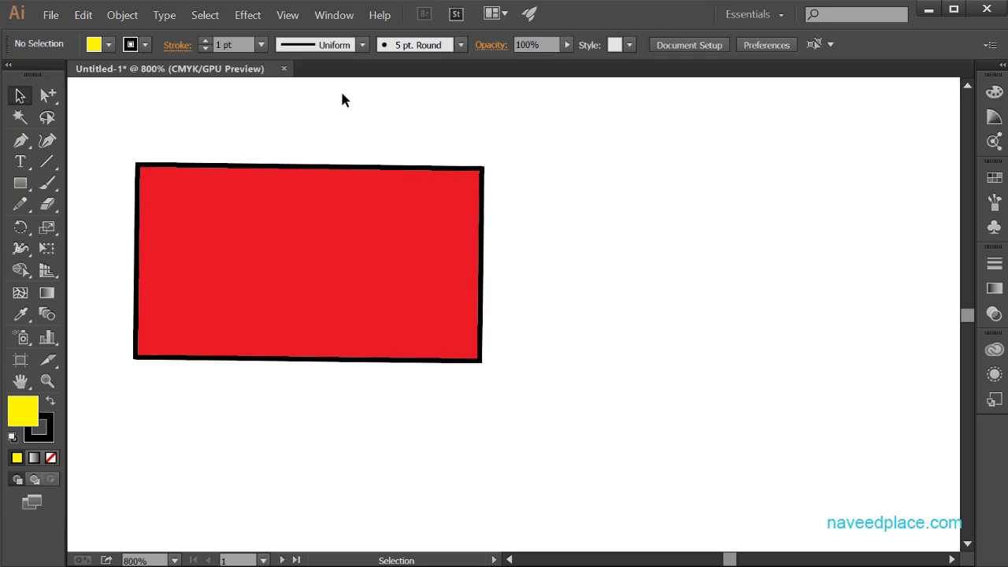
click(122, 16)
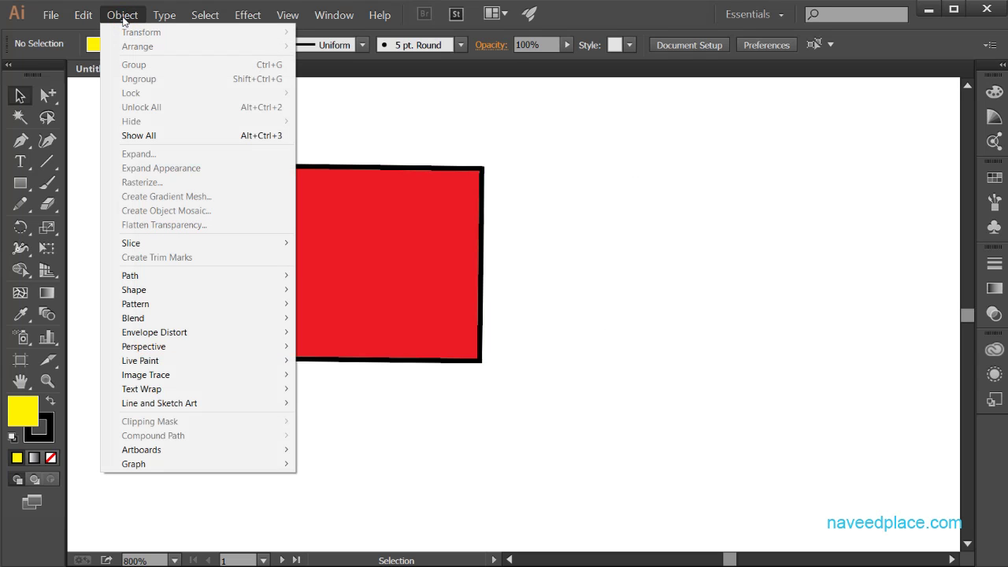
click(144, 143)
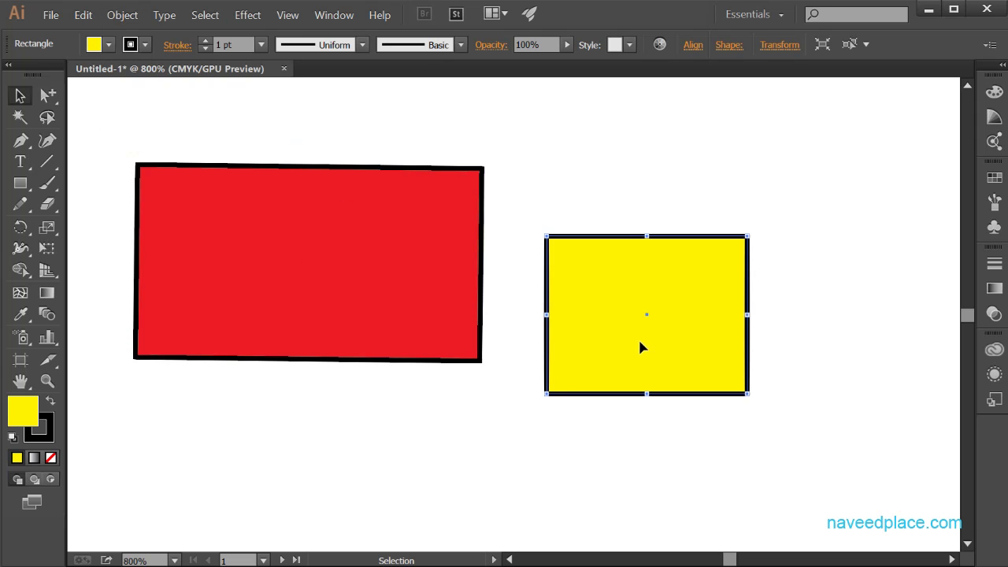
- View the Object menu's Transform options for the yellow rectangle
click(122, 15)
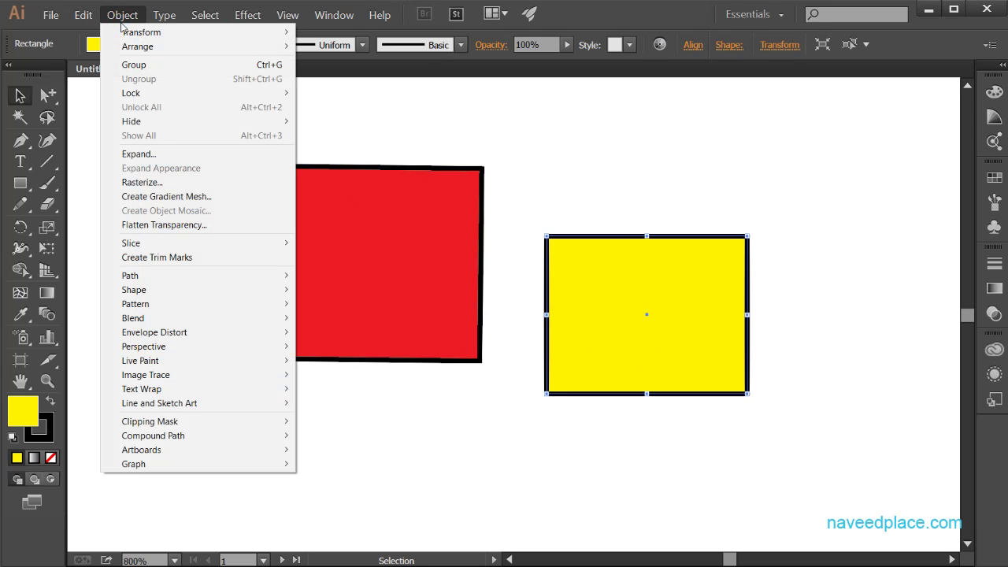
mouse_move(125, 32)
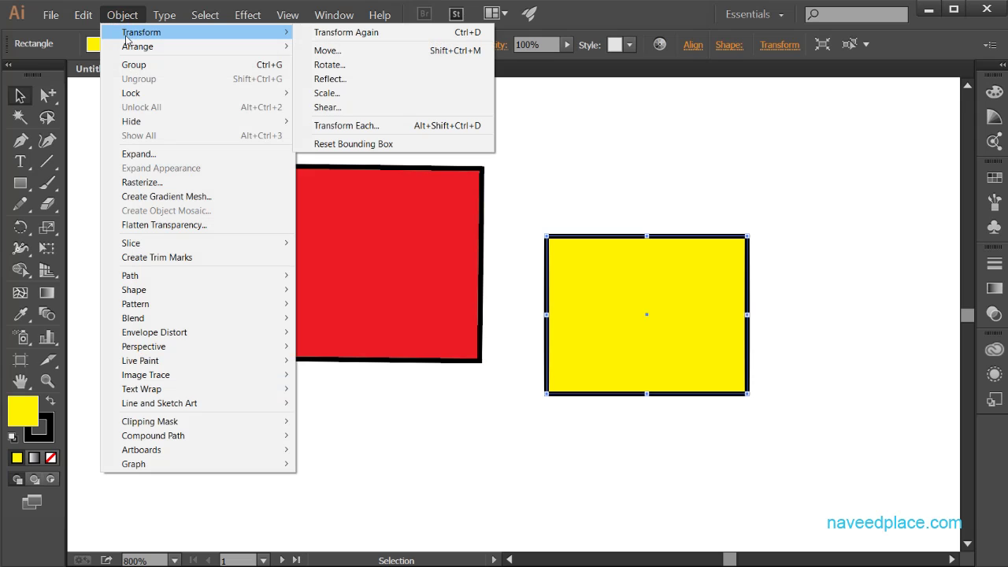